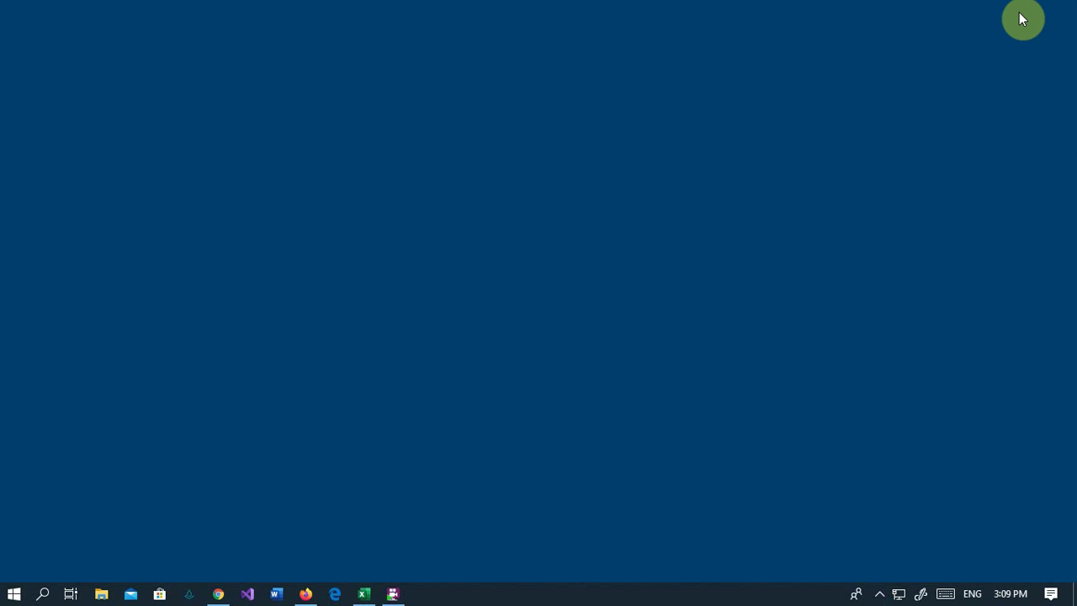
- Switch to Firefox, open Options and search 'login' to show the Logins and Passwords settings
mouse_move(219, 597)
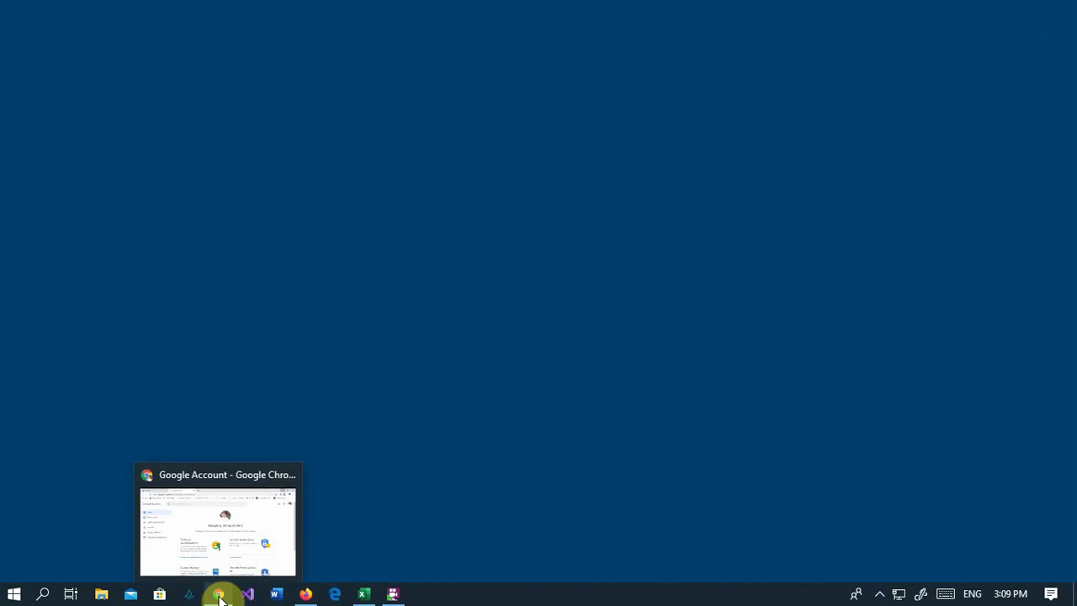
left_click(375, 512)
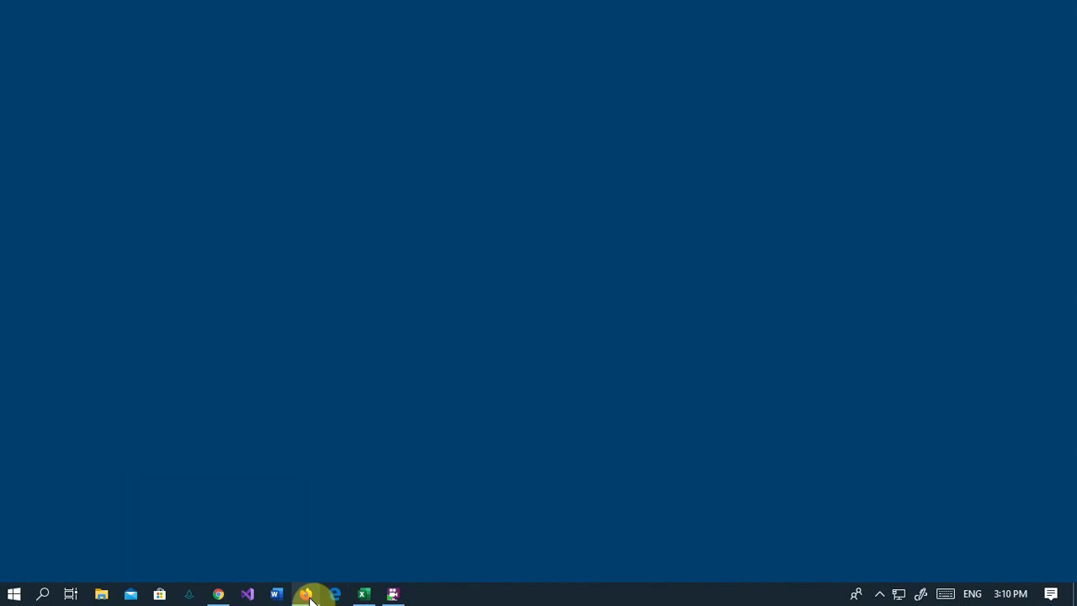
left_click(307, 594)
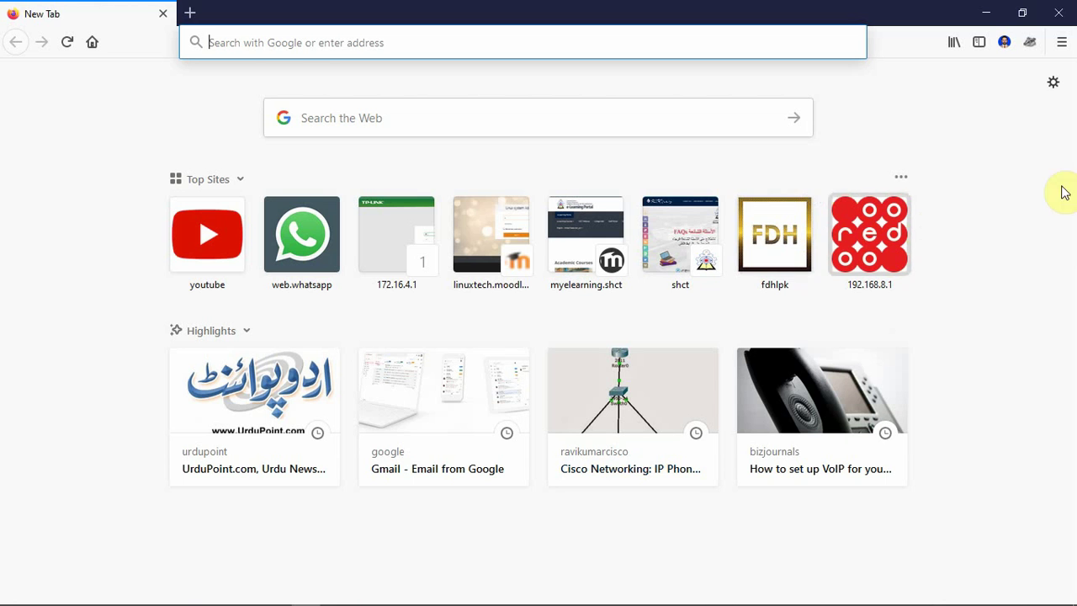
left_click(1054, 85)
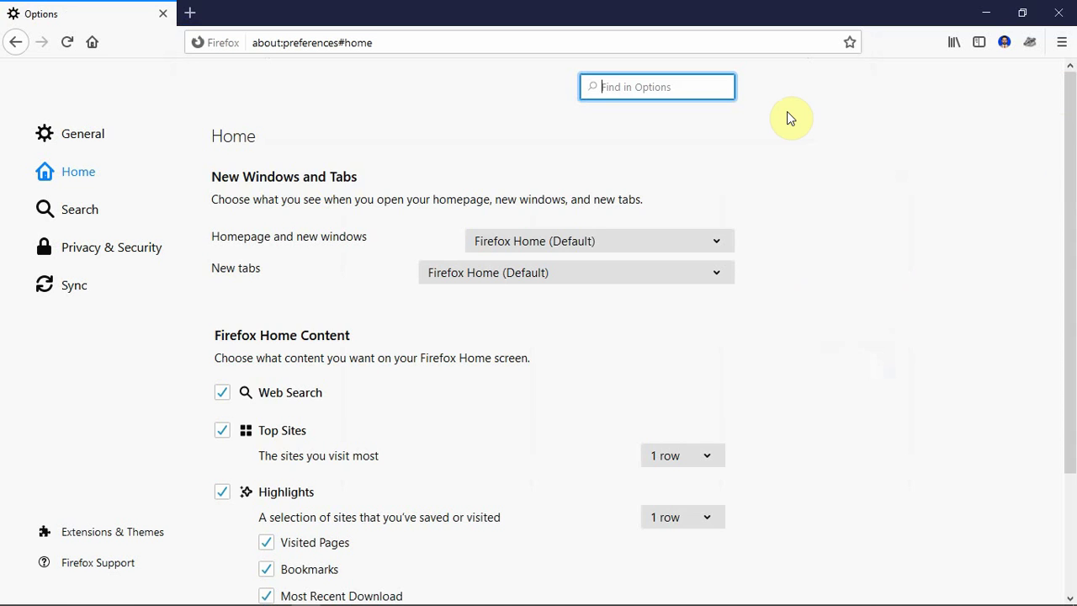
type("login")
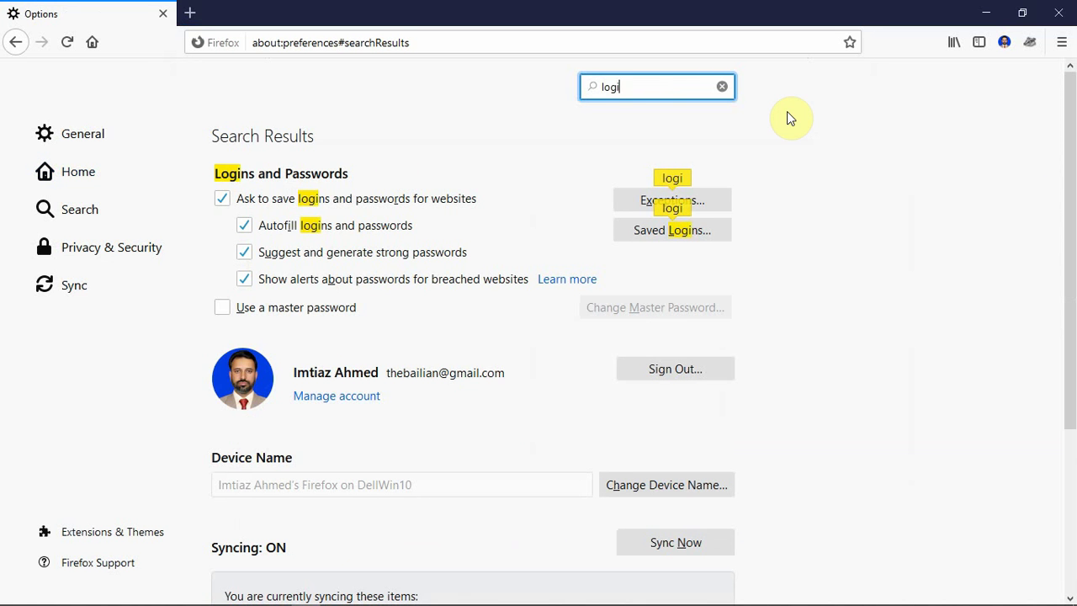
- Open Saved Logins, filter by 'test', and show the linuxtech.moodlecloud.com login's password
left_click(629, 230)
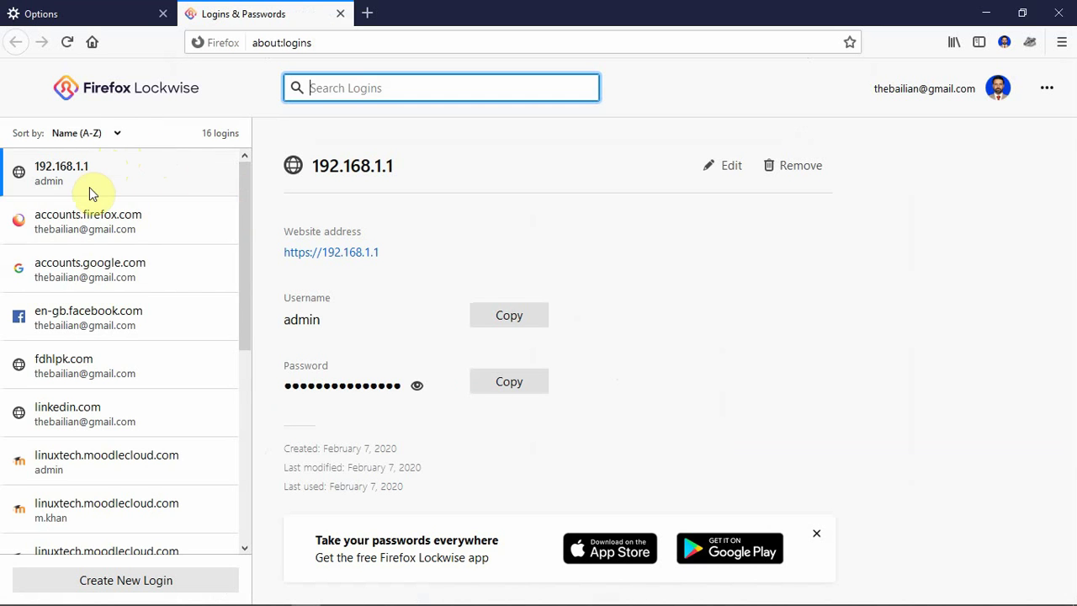
left_click_drag(246, 204, 247, 173)
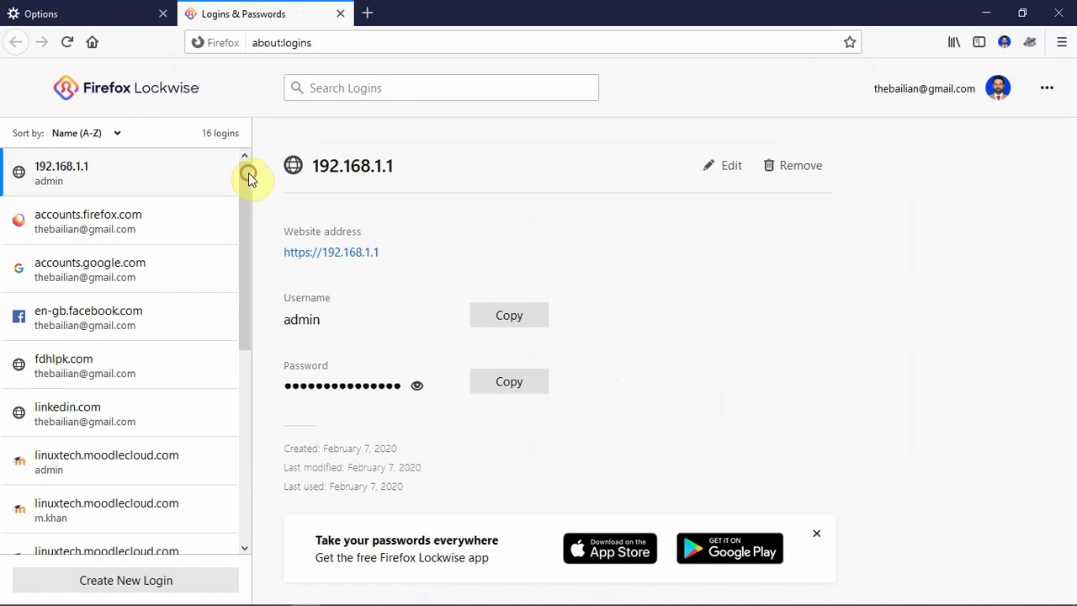
left_click(338, 87)
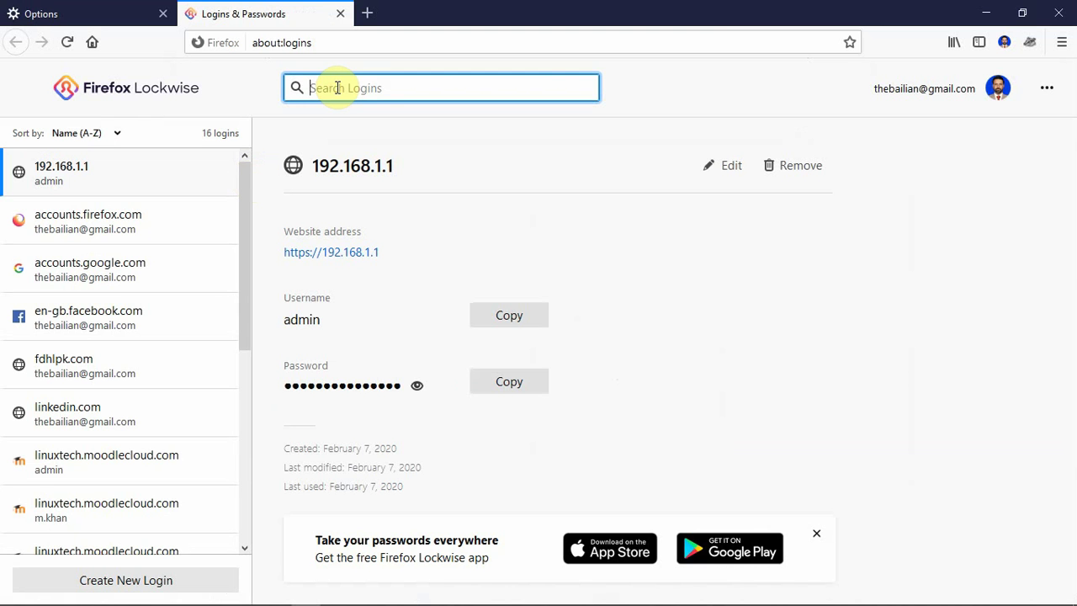
type("test")
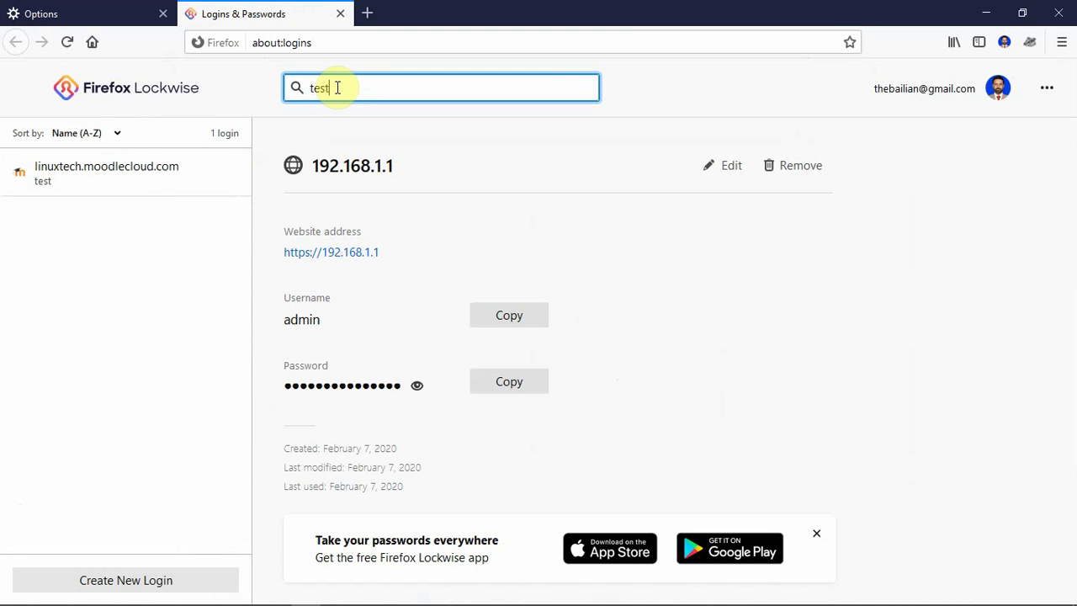
left_click(127, 175)
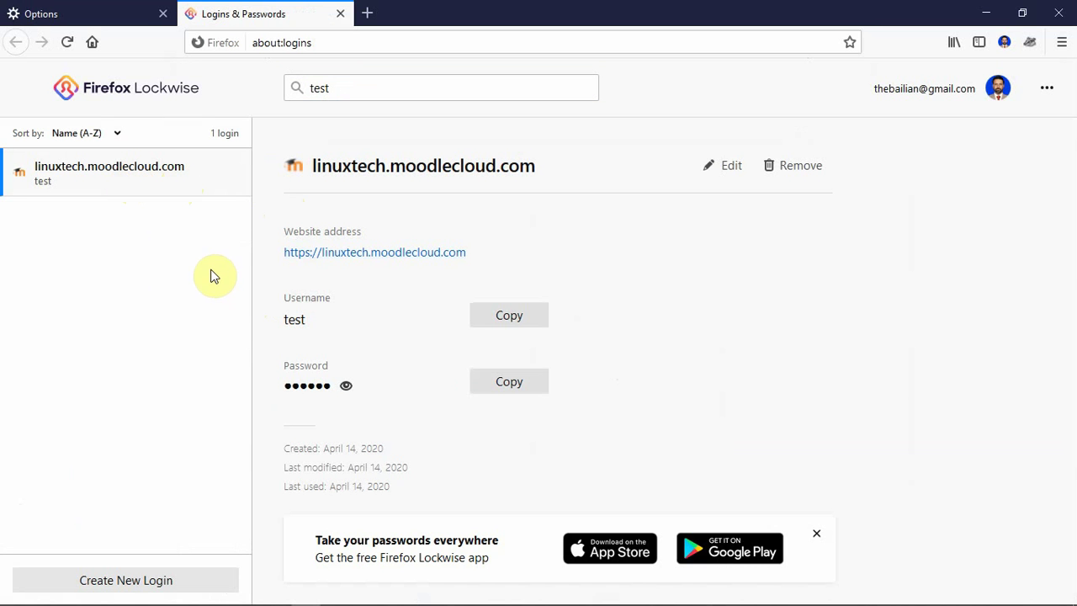
left_click(345, 386)
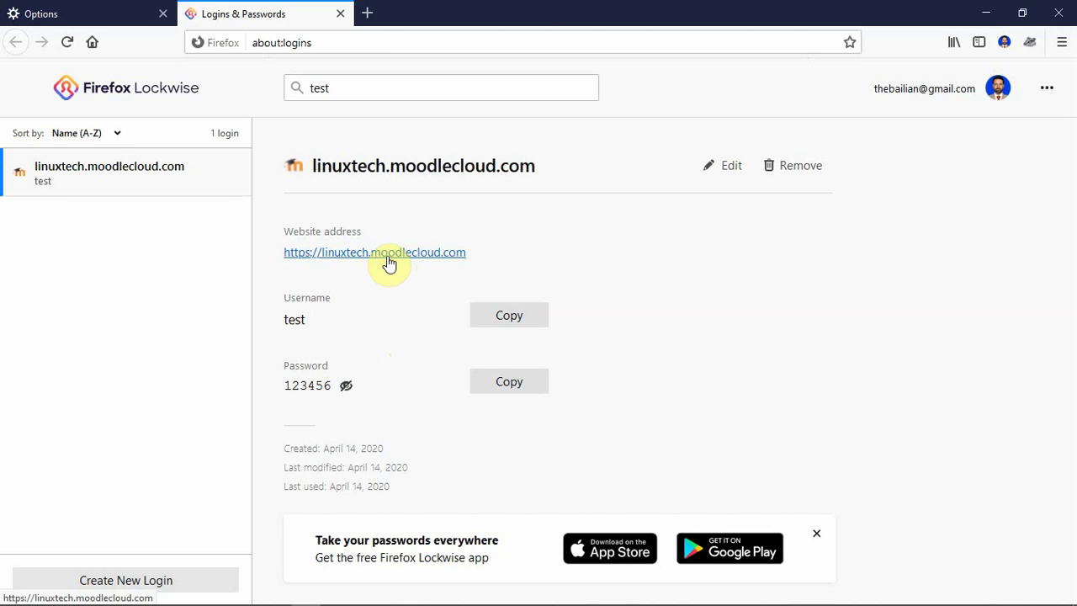
- Log in to linuxtech.moodlecloud.com with the autofilled 'test' login, then close the Policies tab
left_click(390, 253)
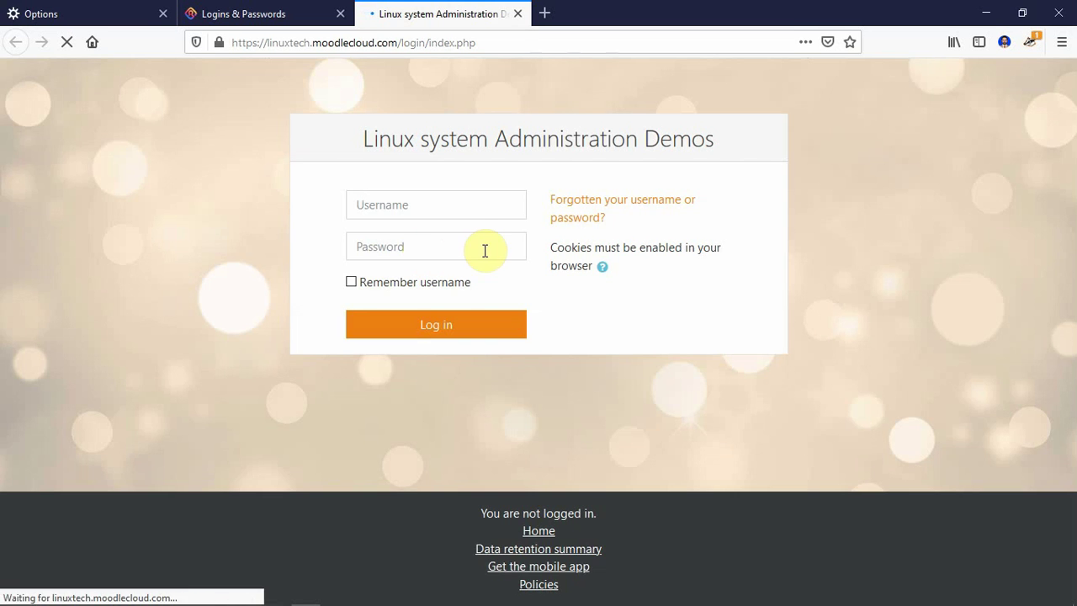
left_click(425, 207)
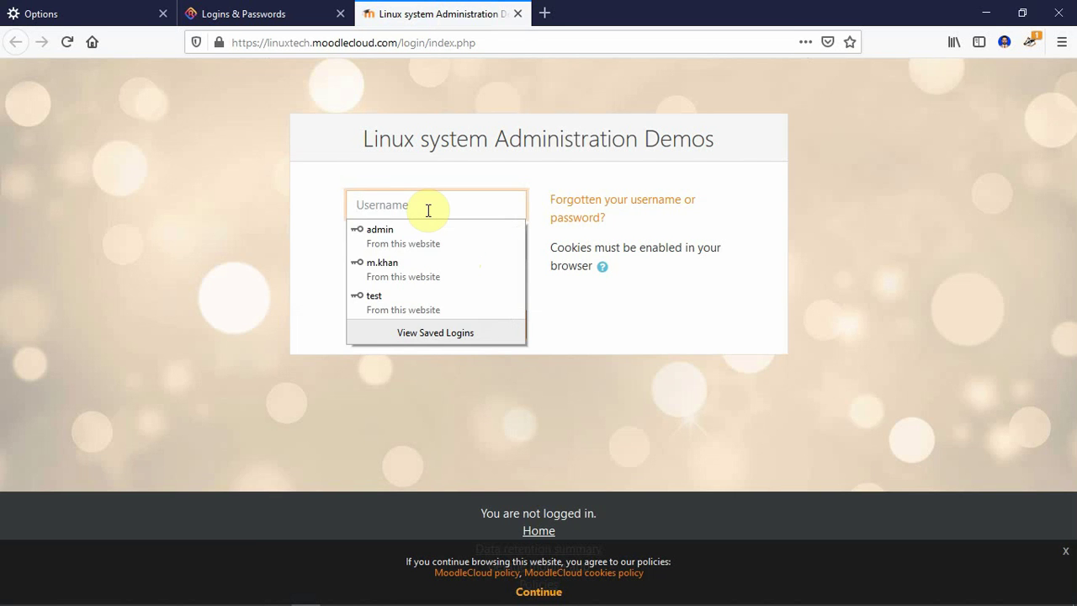
type("t")
left_click(415, 240)
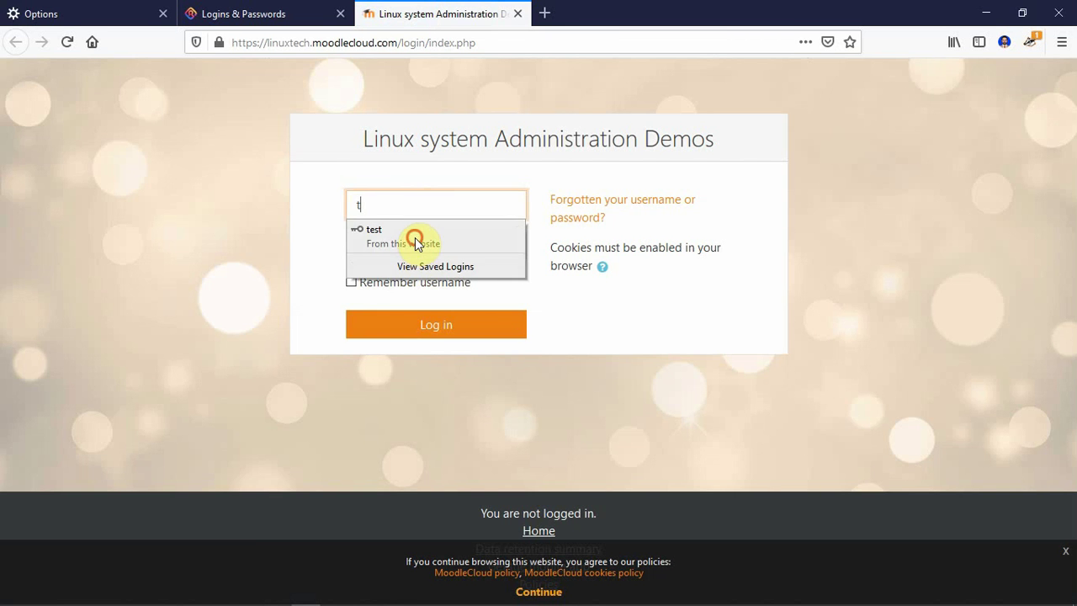
left_click(439, 328)
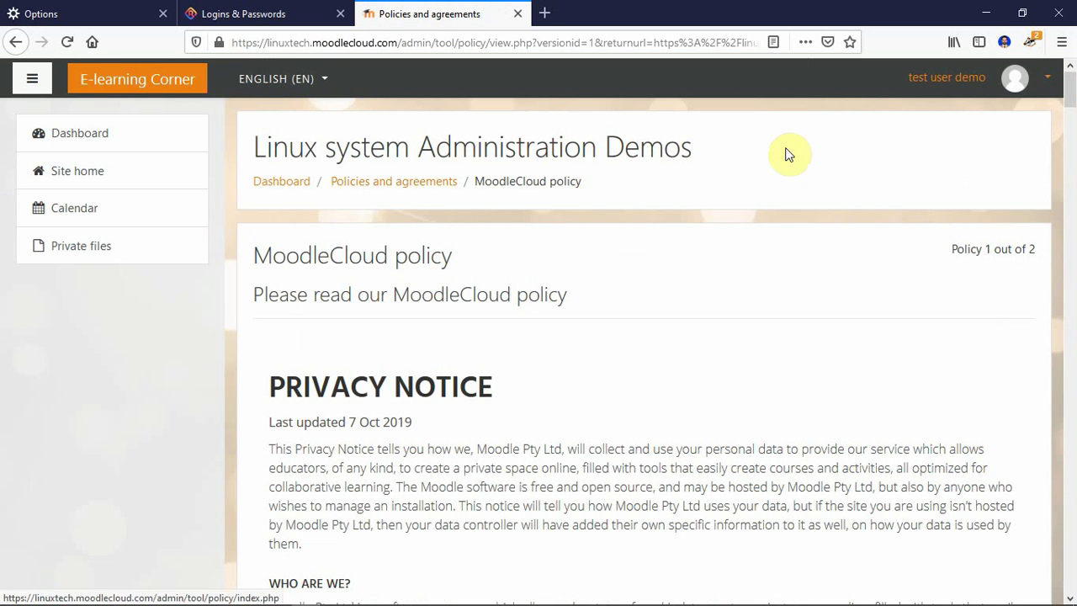
left_click(516, 14)
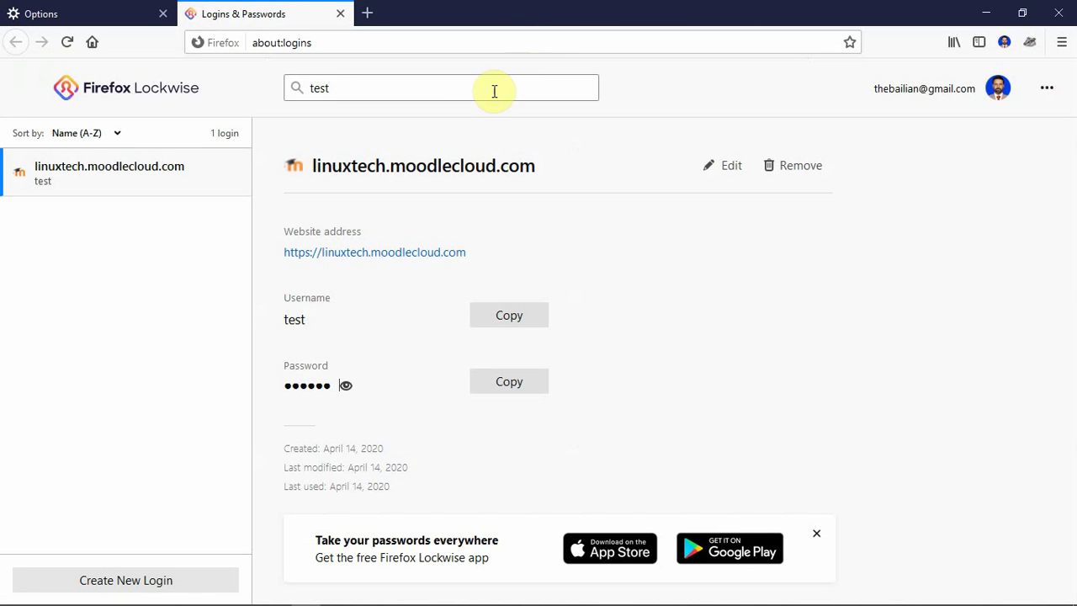
- Close the saved-logins and old Options tabs, leaving a fresh new tab
left_click(341, 14)
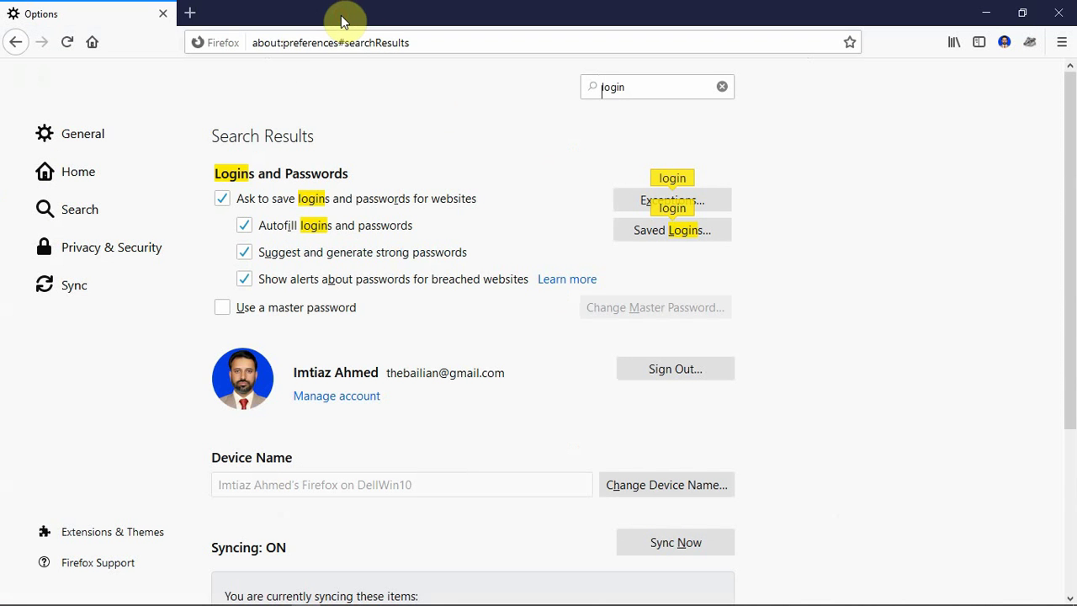
left_click(190, 13)
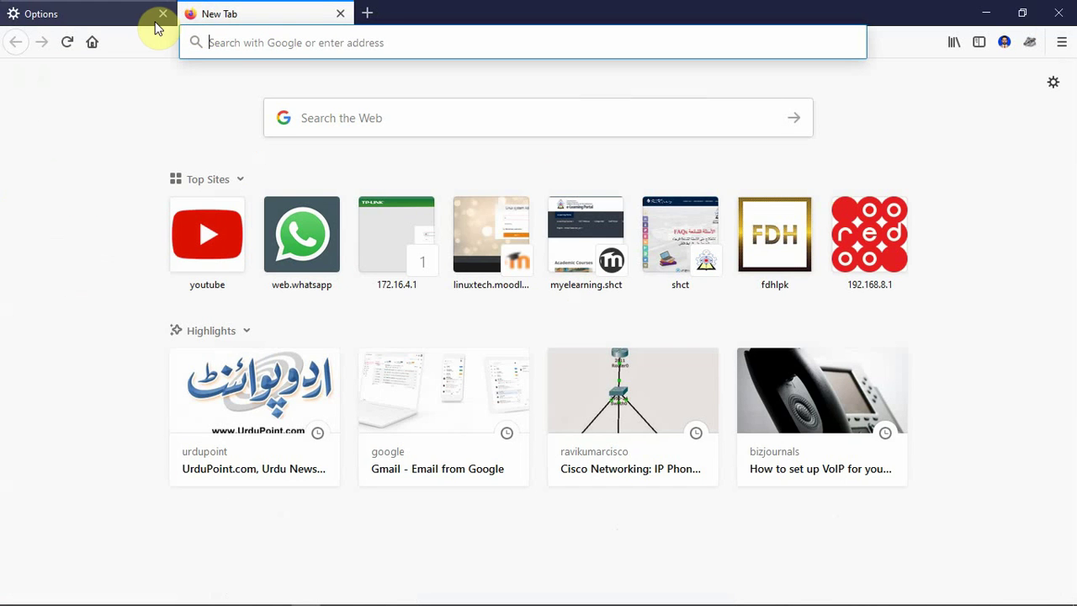
left_click(163, 15)
- Reopen Options and search 'pass' to list the Logins and Passwords settings
left_click(1052, 83)
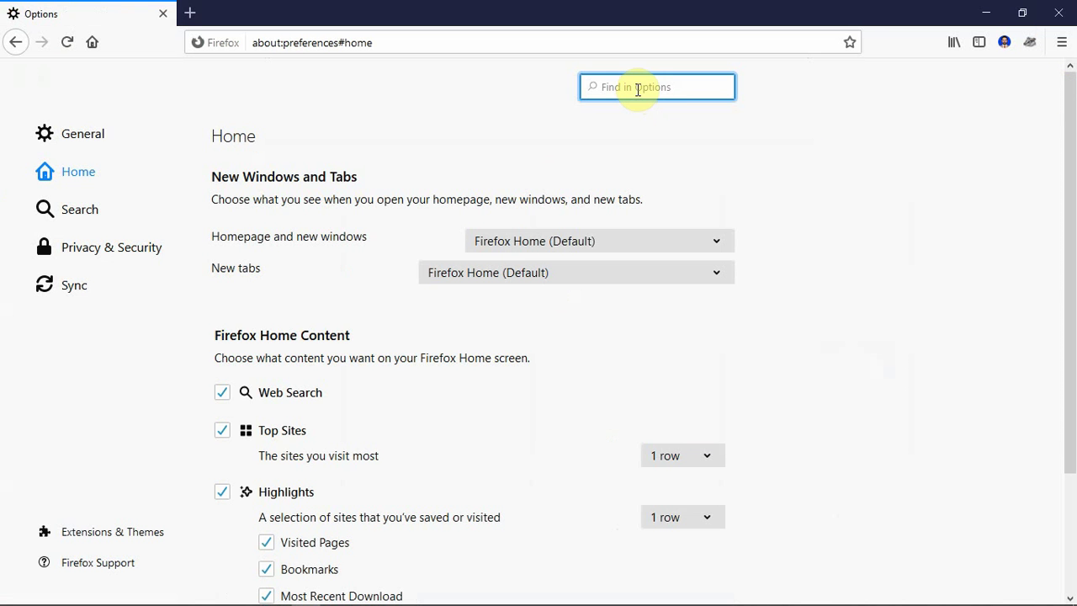
type("ms")
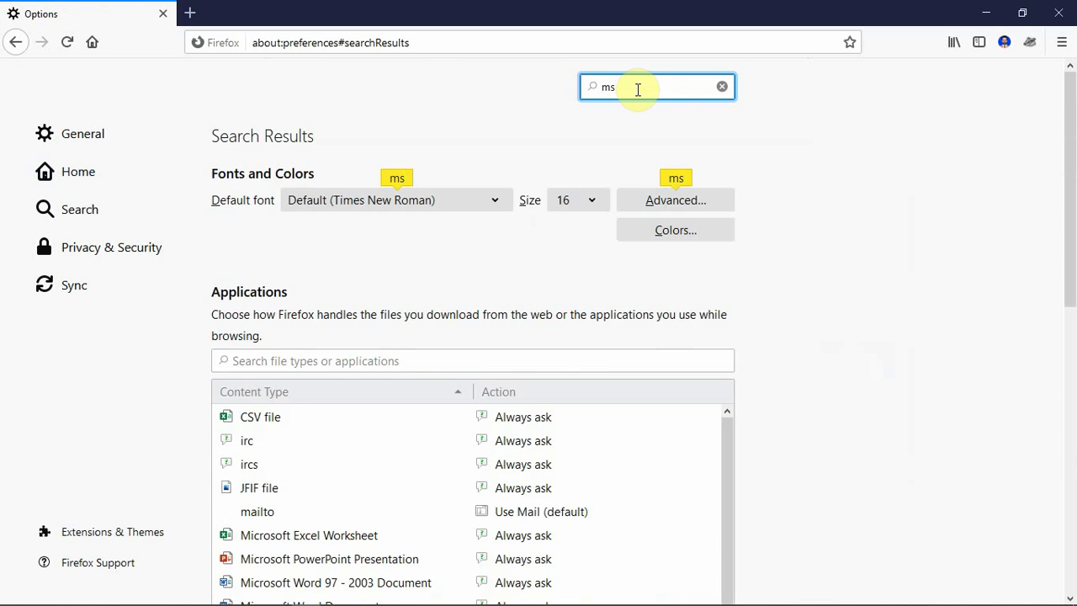
type("to")
key("BackSpace")
key("BackSpace")
key("BackSpace")
key("BackSpace")
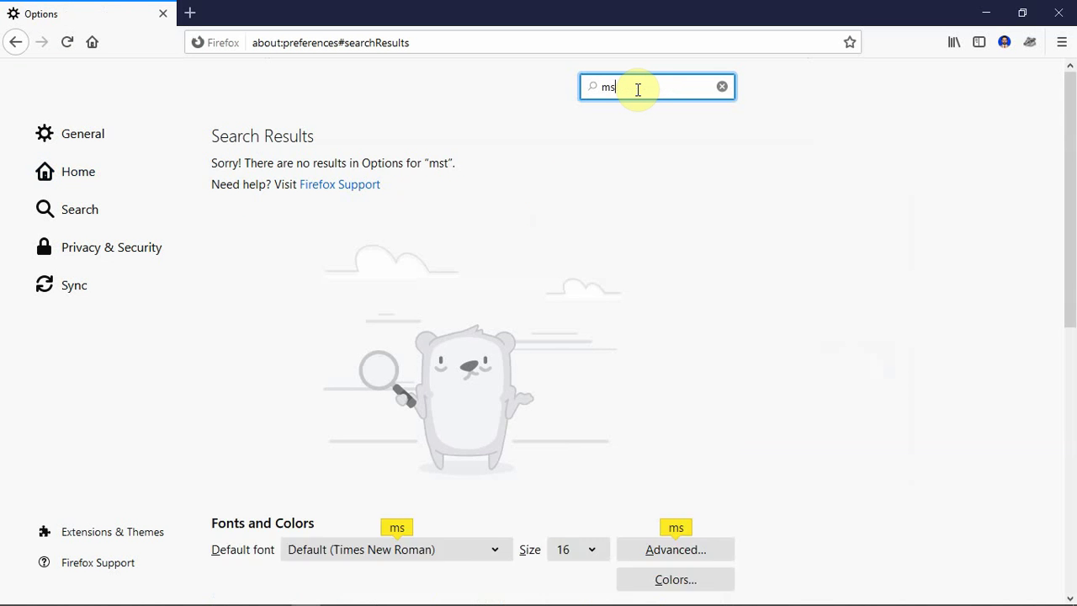
type("pass")
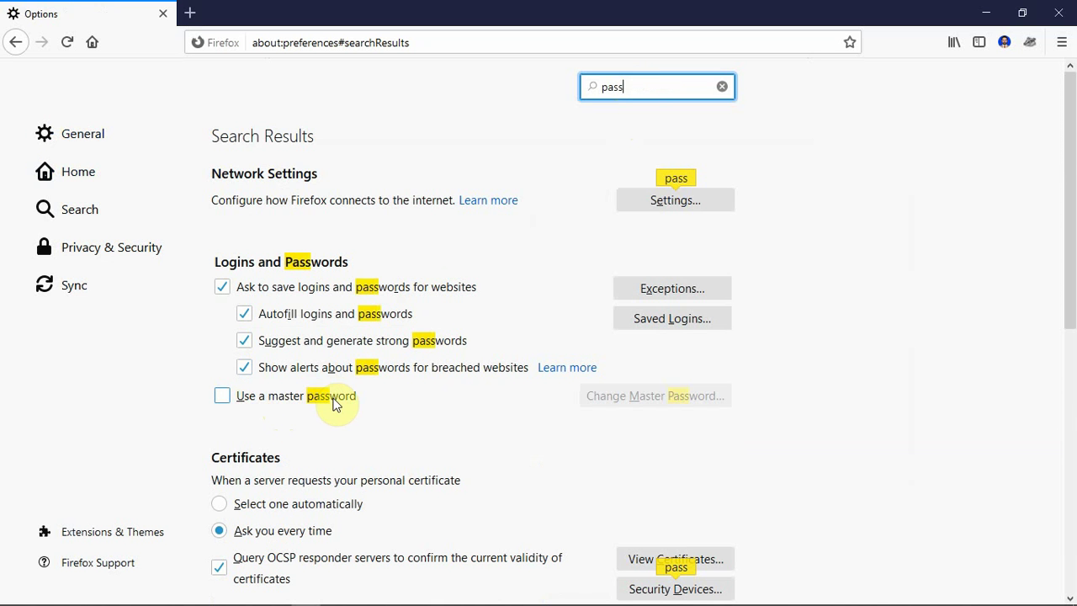
- Enable a master password, enter and confirm it, acknowledge the success message, and close Firefox
left_click(223, 397)
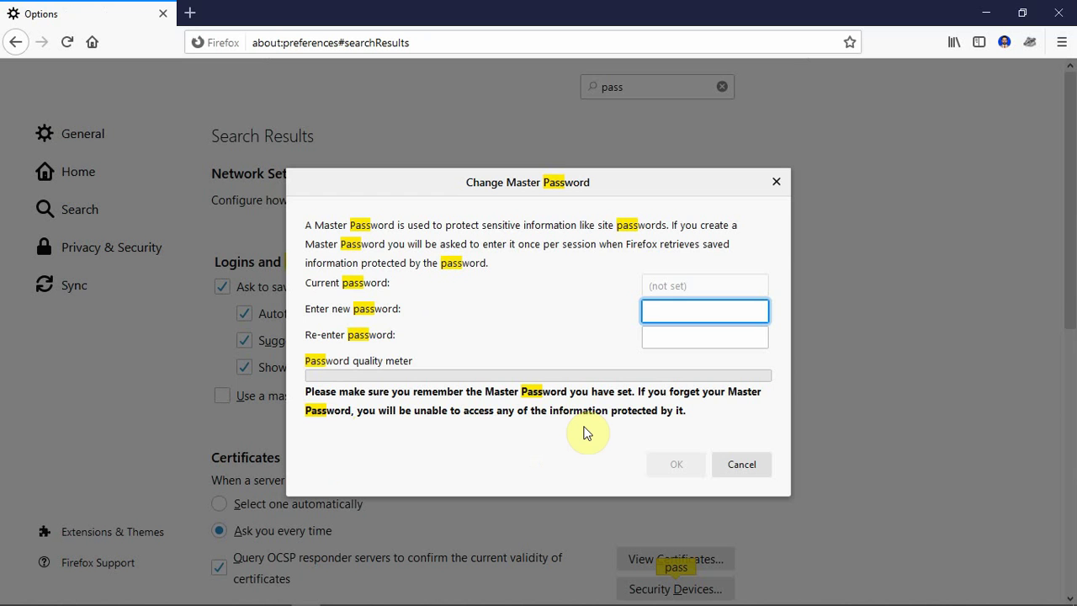
type("••••••")
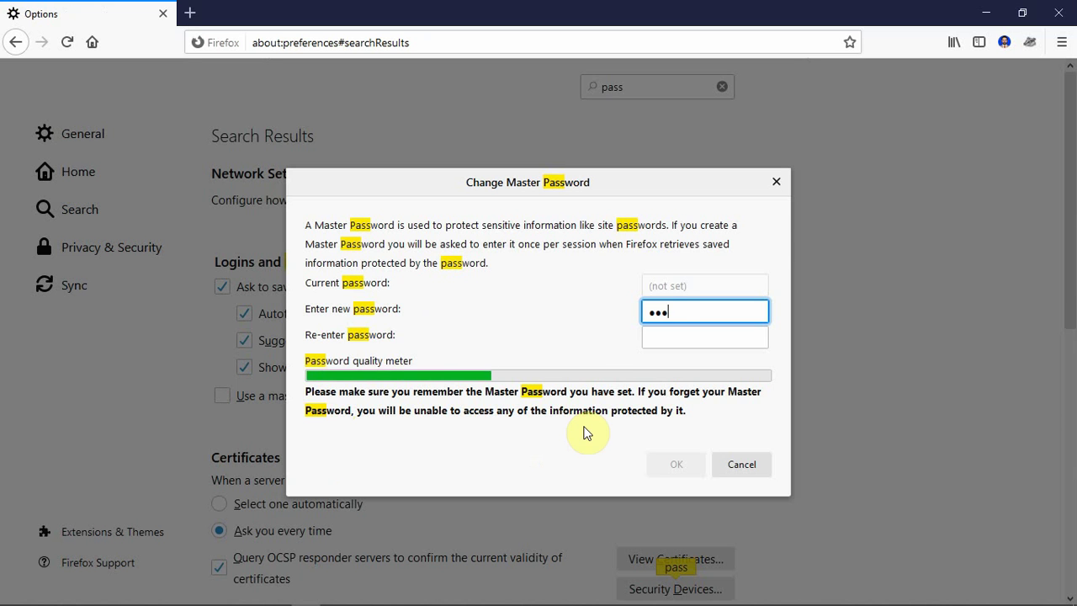
left_click(683, 336)
type("••••••")
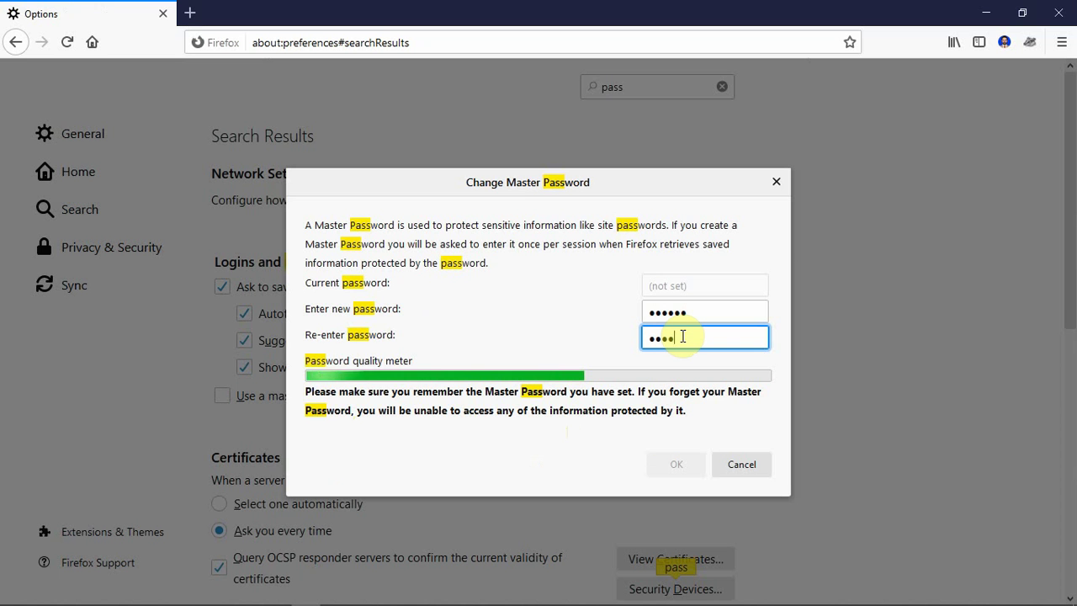
type("•")
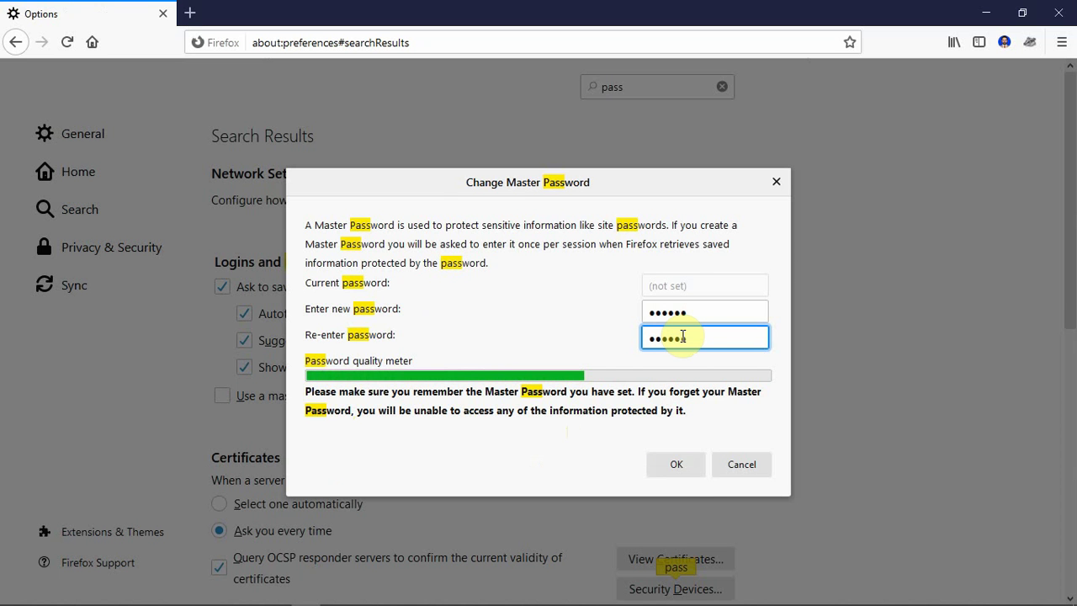
left_click(676, 468)
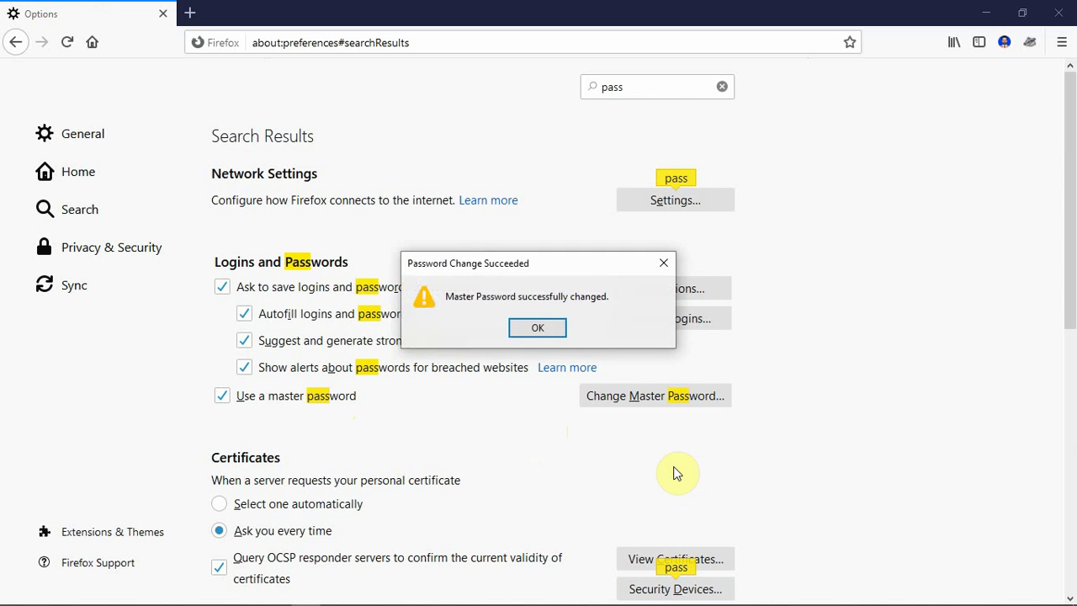
left_click(539, 328)
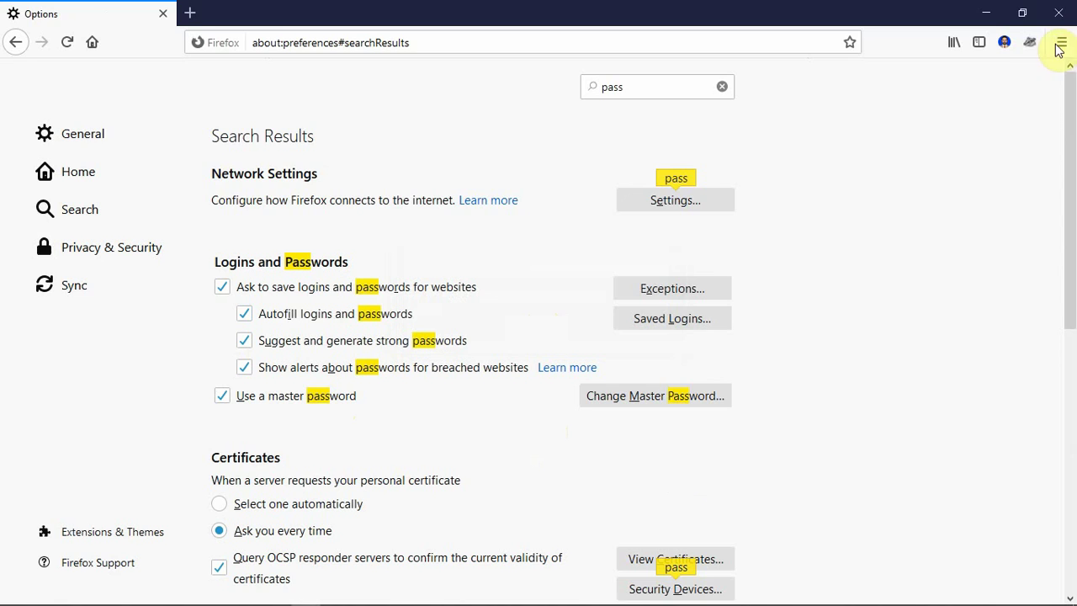
left_click(1058, 11)
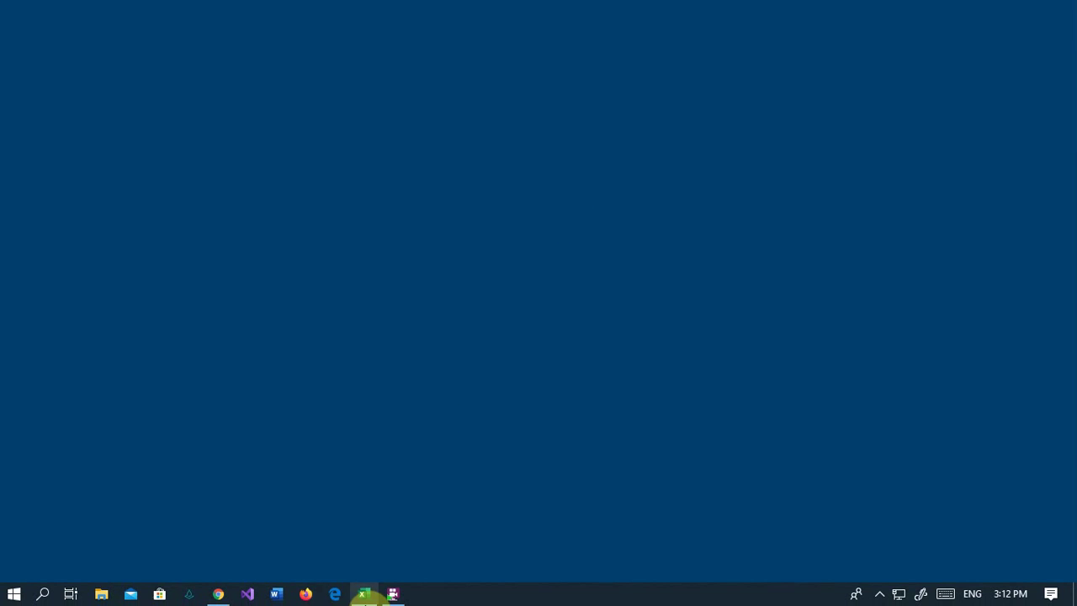
- Relaunch Firefox, search Options for 'pass' and open Saved Logins, bringing up the master password prompt
left_click(306, 595)
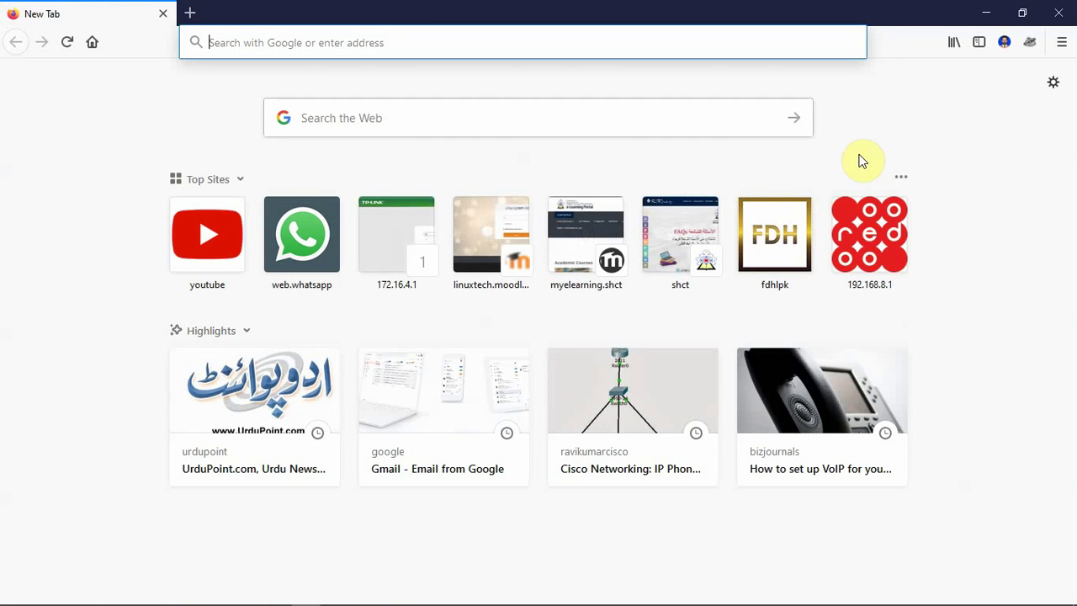
left_click(1051, 85)
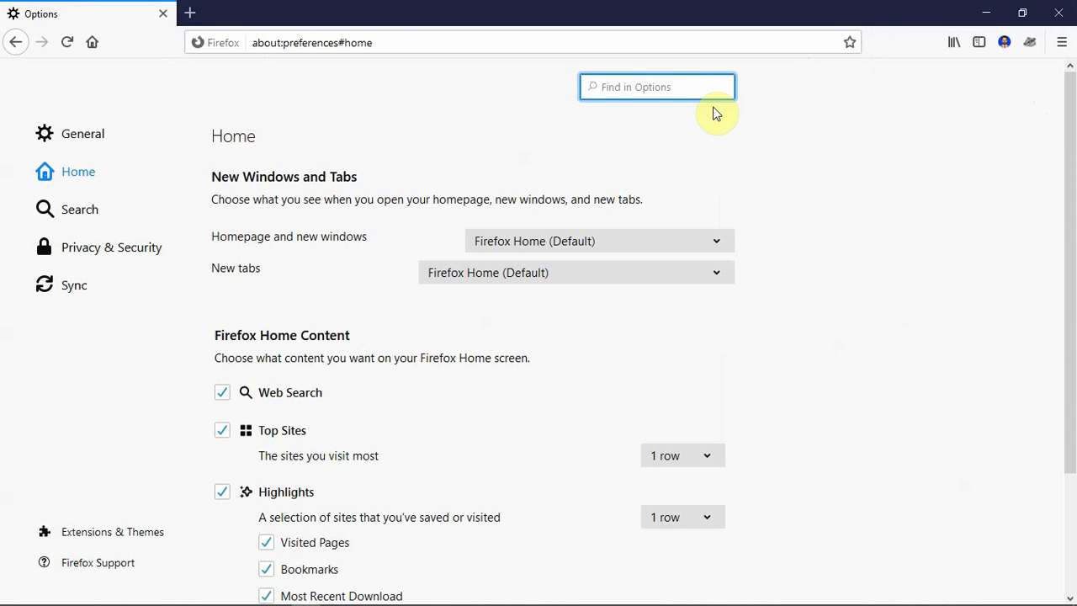
type("pass")
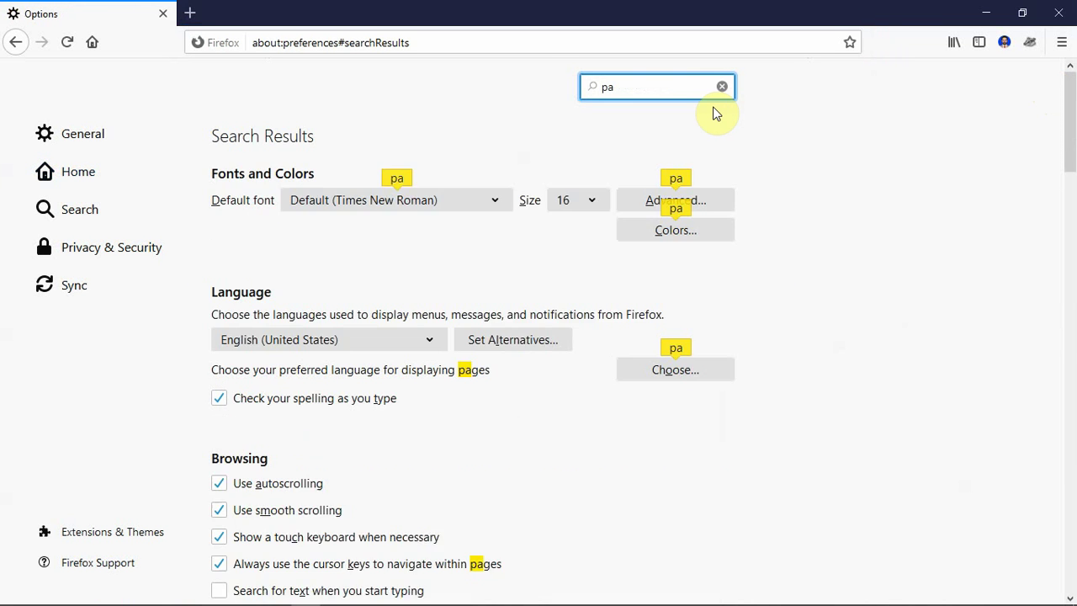
left_click(669, 318)
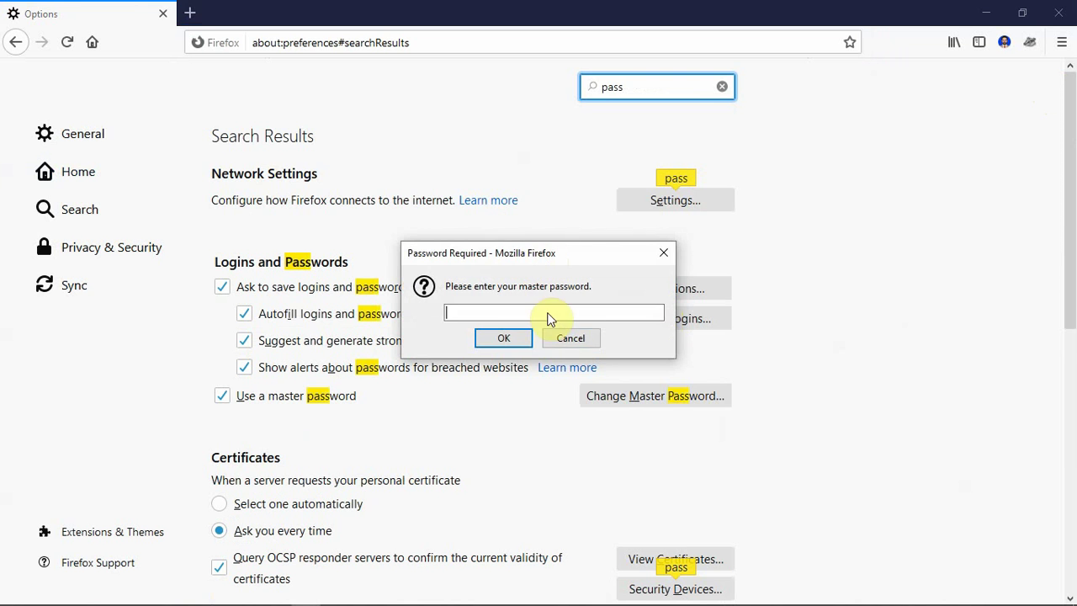
left_click(556, 338)
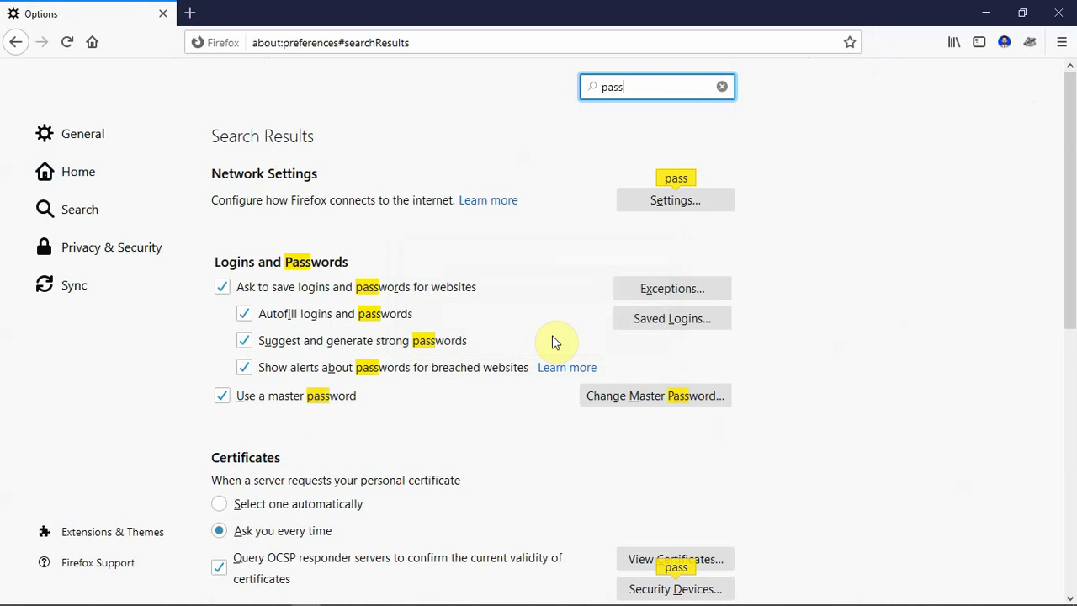
left_click(644, 318)
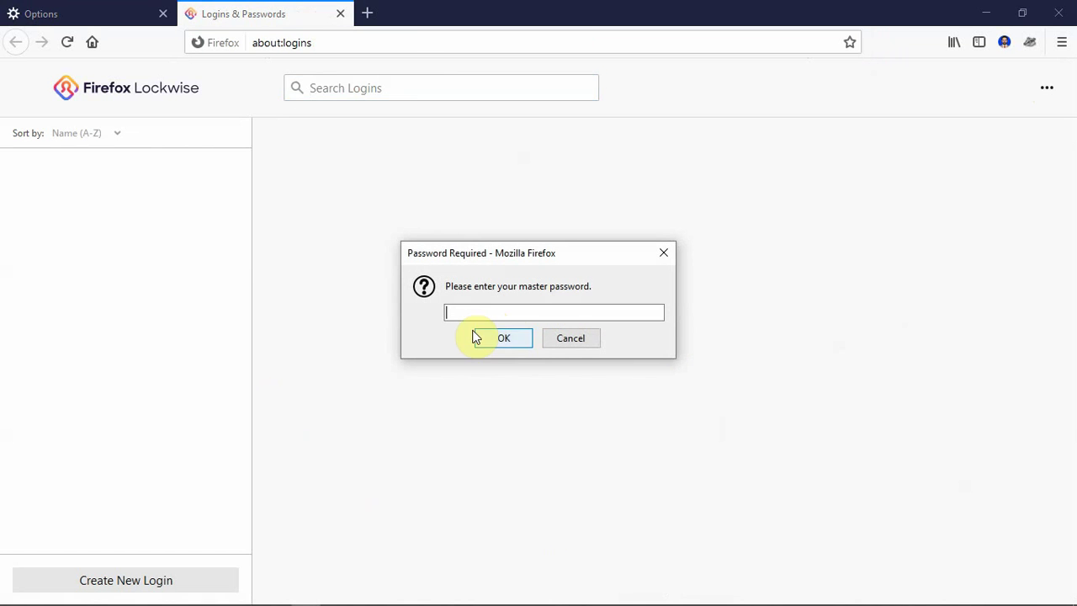
left_click(489, 338)
- Unlock the 16 saved logins with the master password, then exit Firefox closing both tabs
type("•••••")
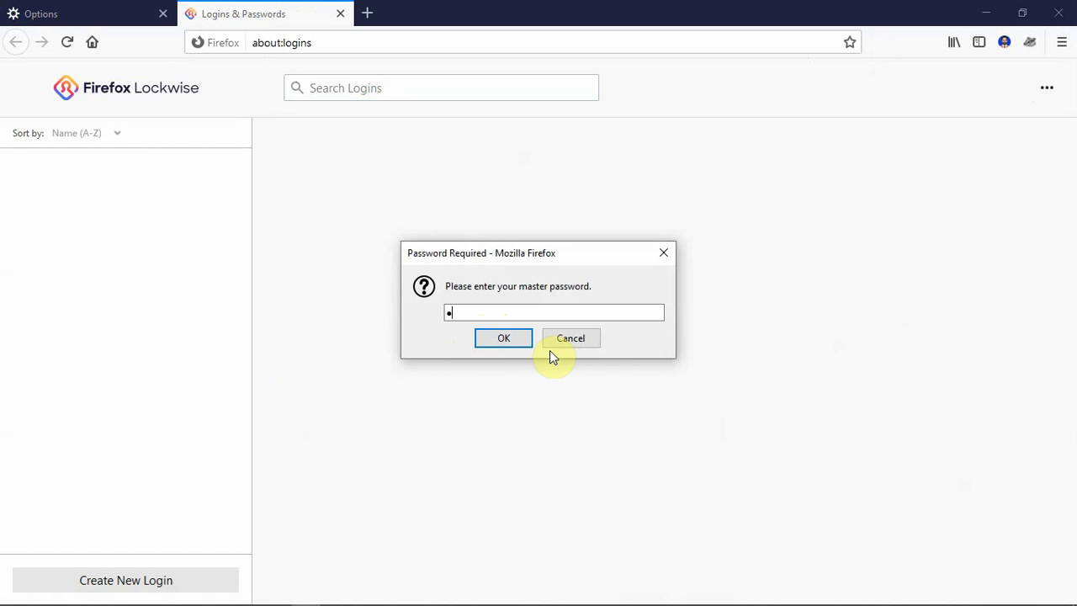
type("•")
left_click(521, 339)
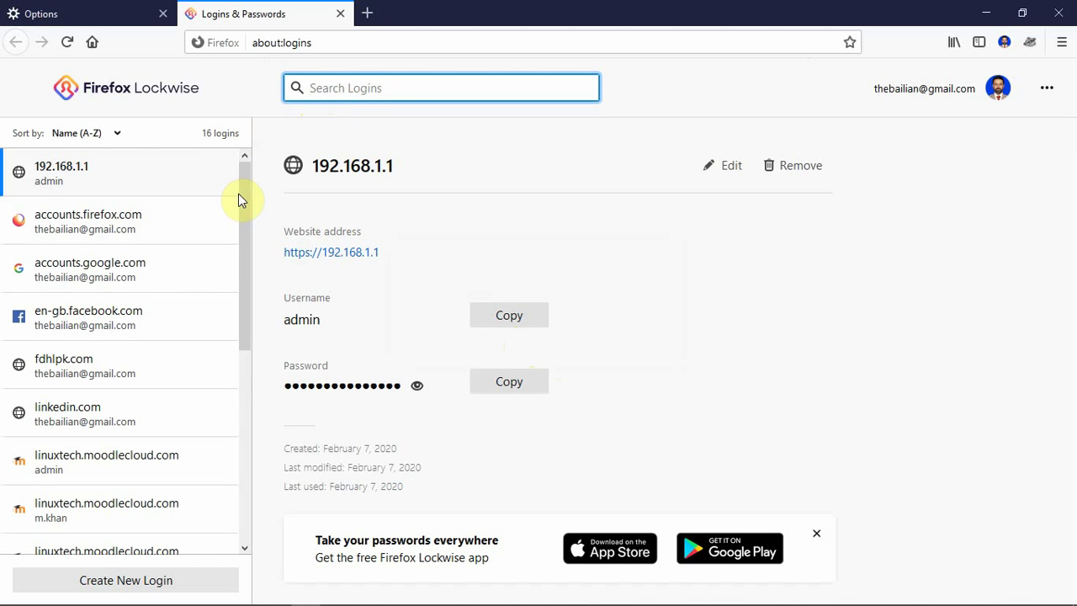
left_click_drag(241, 197, 268, 183)
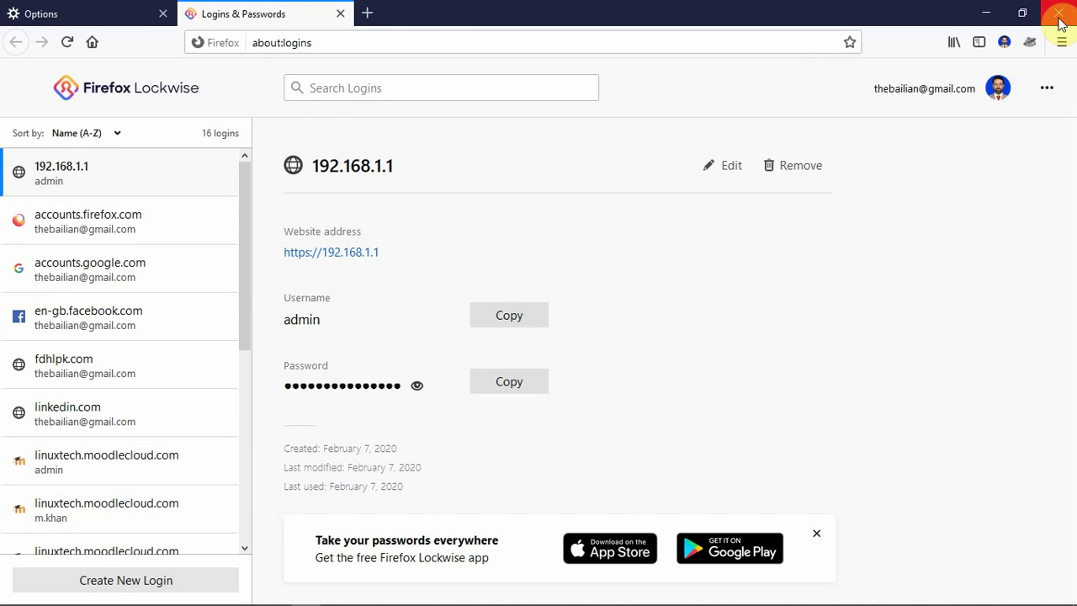
left_click(1060, 17)
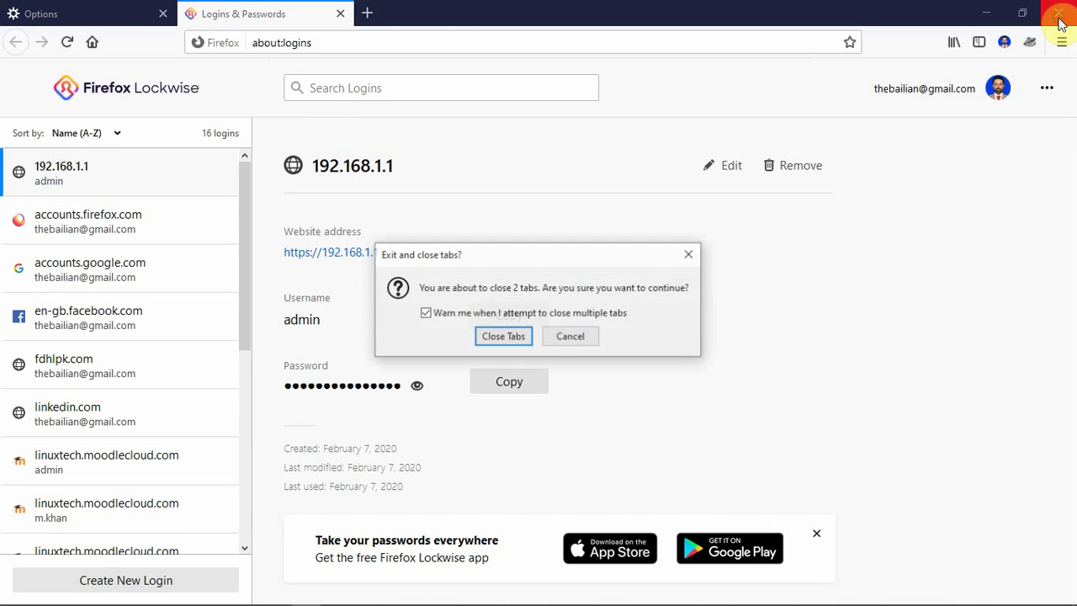
left_click(502, 336)
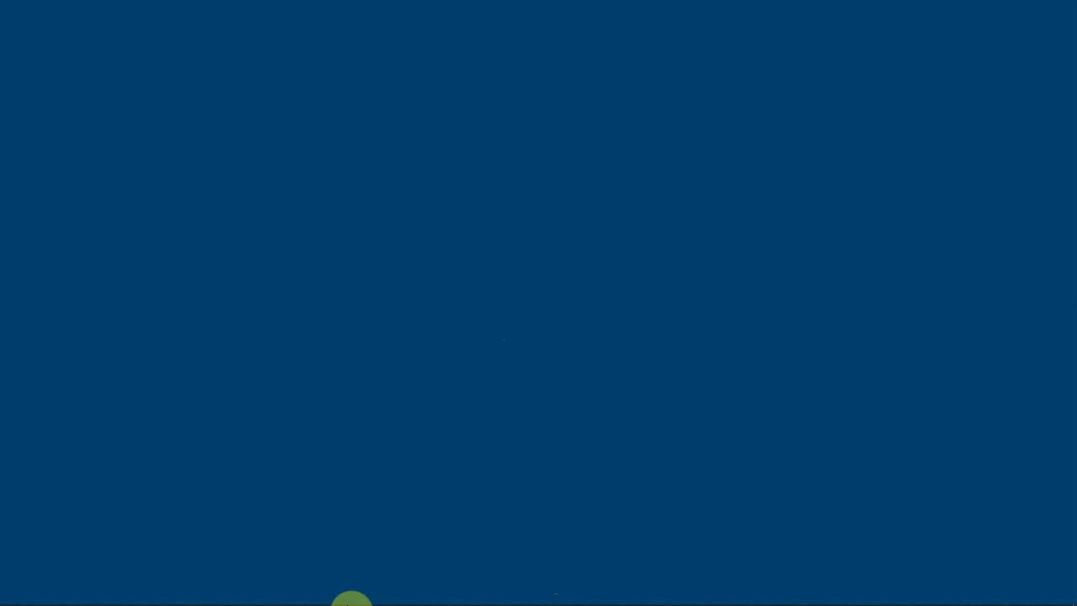
- Open Google Chrome and navigate its settings to the Saved Passwords page
mouse_move(306, 594)
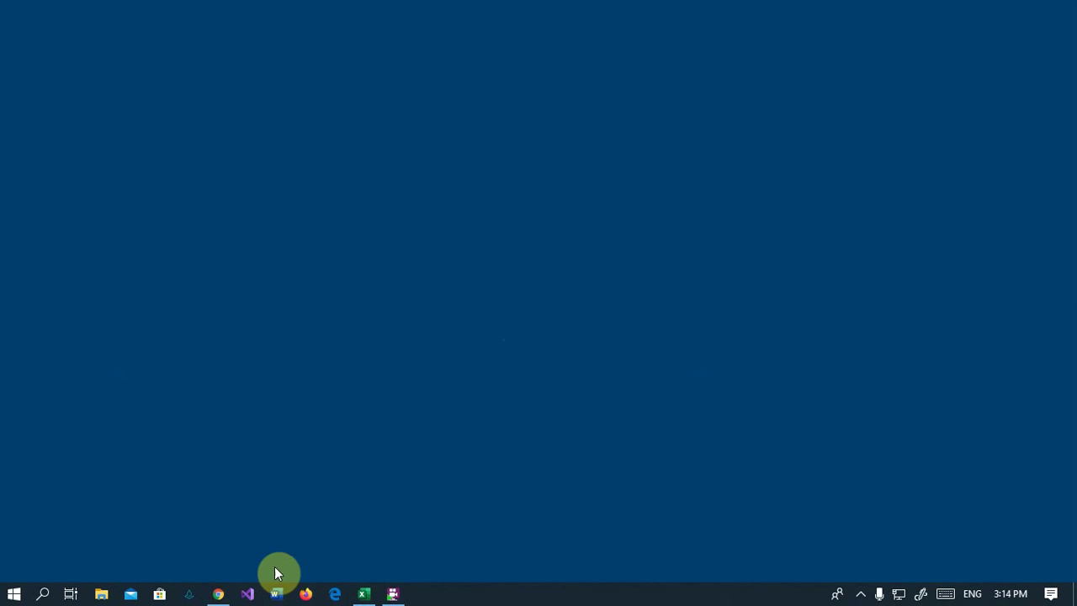
left_click(218, 594)
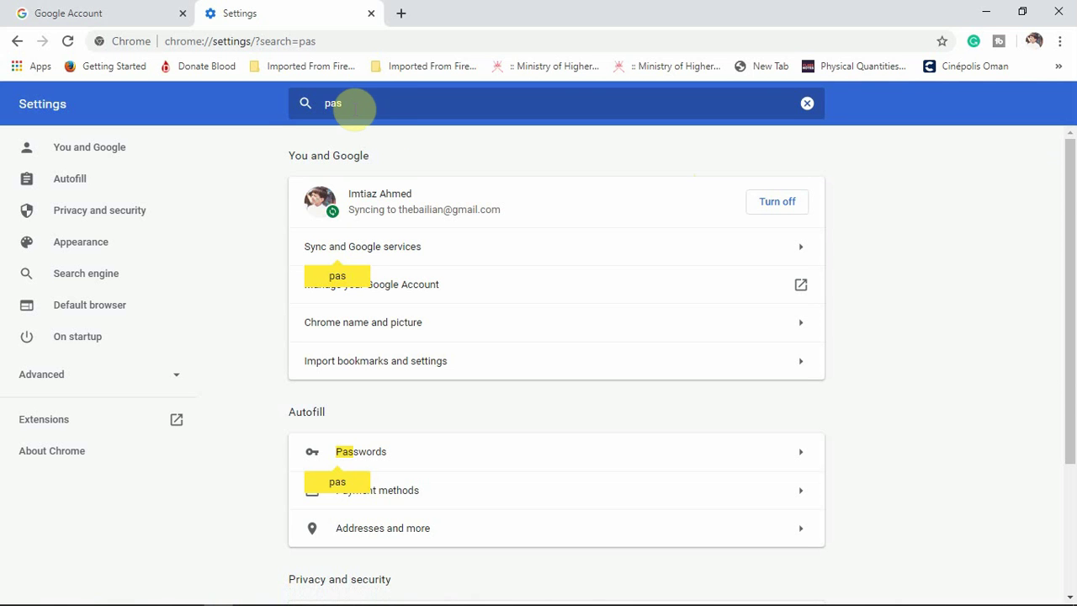
type("s")
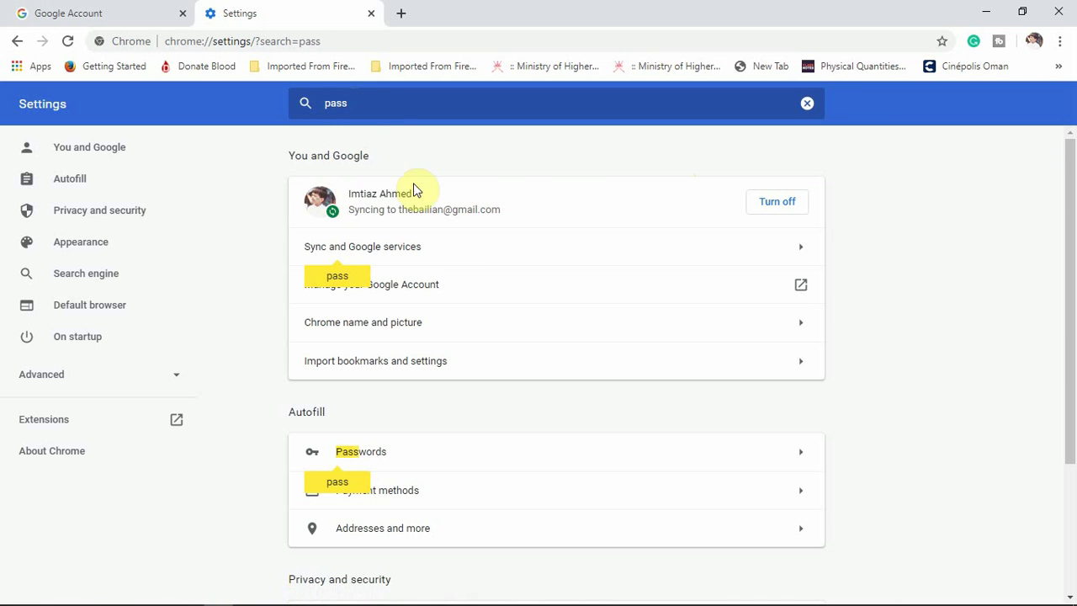
left_click(399, 495)
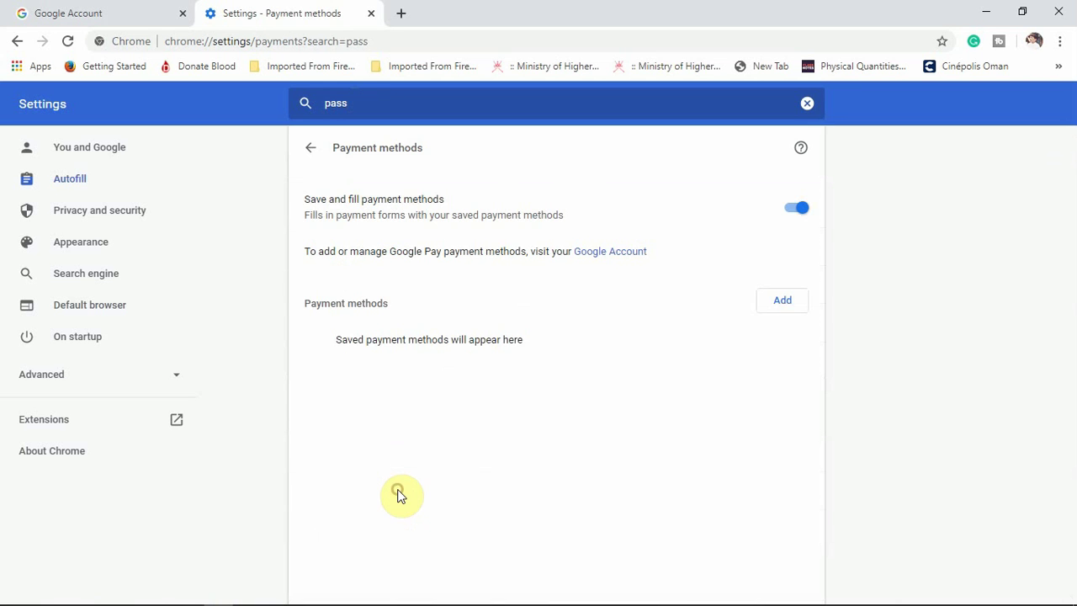
left_click(14, 43)
left_click_drag(373, 103, 308, 109)
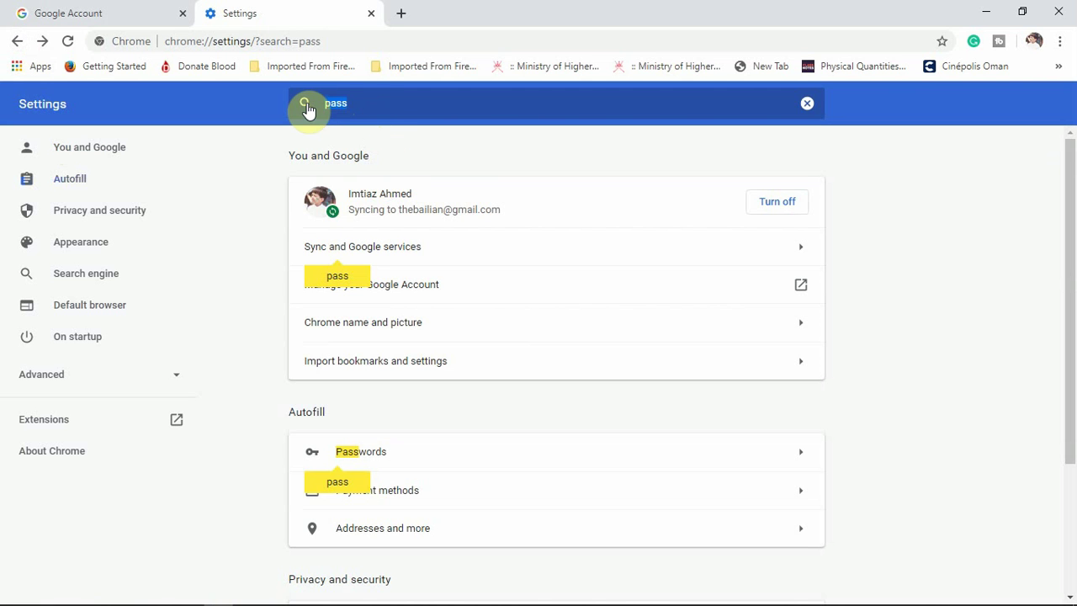
key("BackSpace")
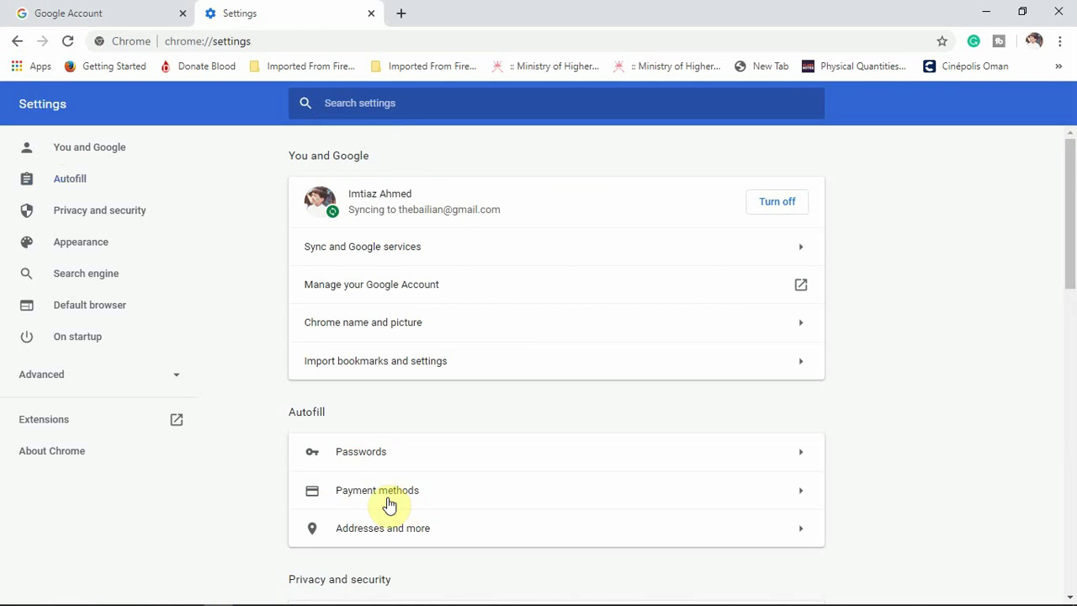
left_click(360, 454)
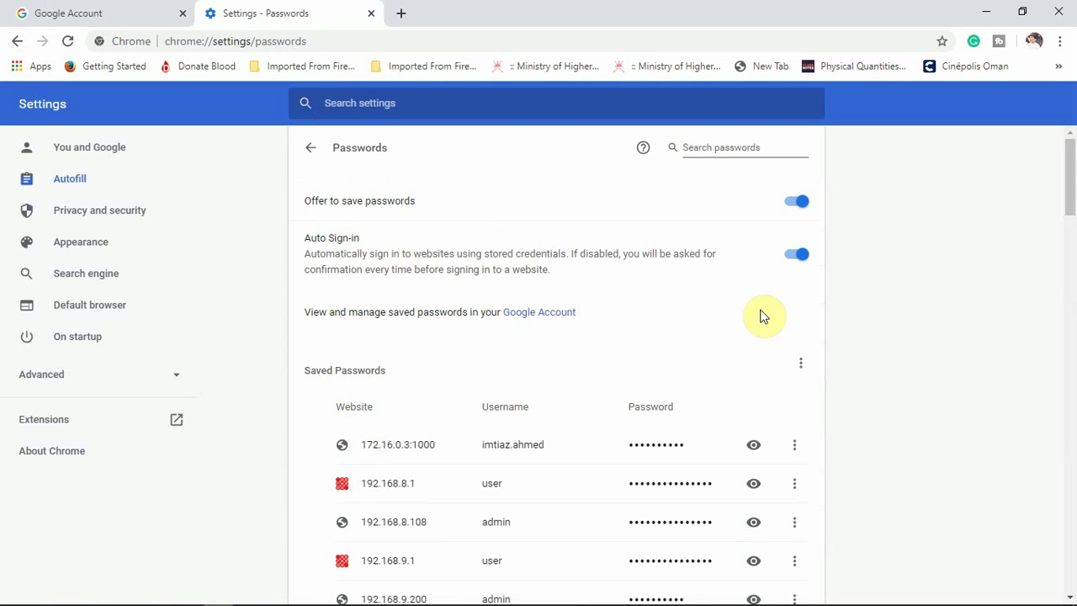
- Request the saved password for 172.16.0.3:1000, triggering the Windows Security prompt
scroll(797, 289, "down", 1)
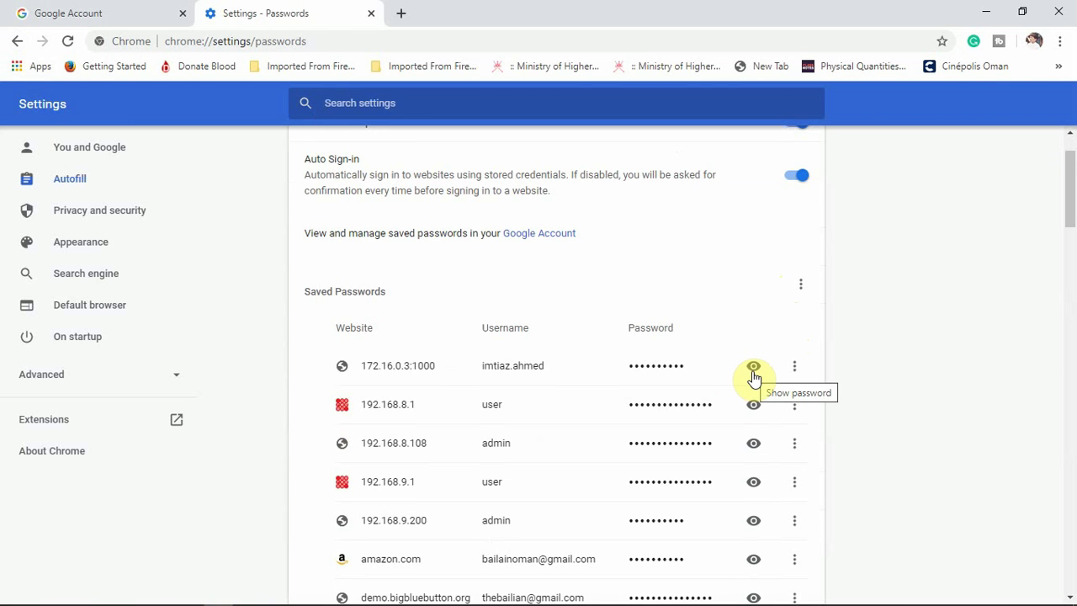
scroll(754, 379, "up", 1)
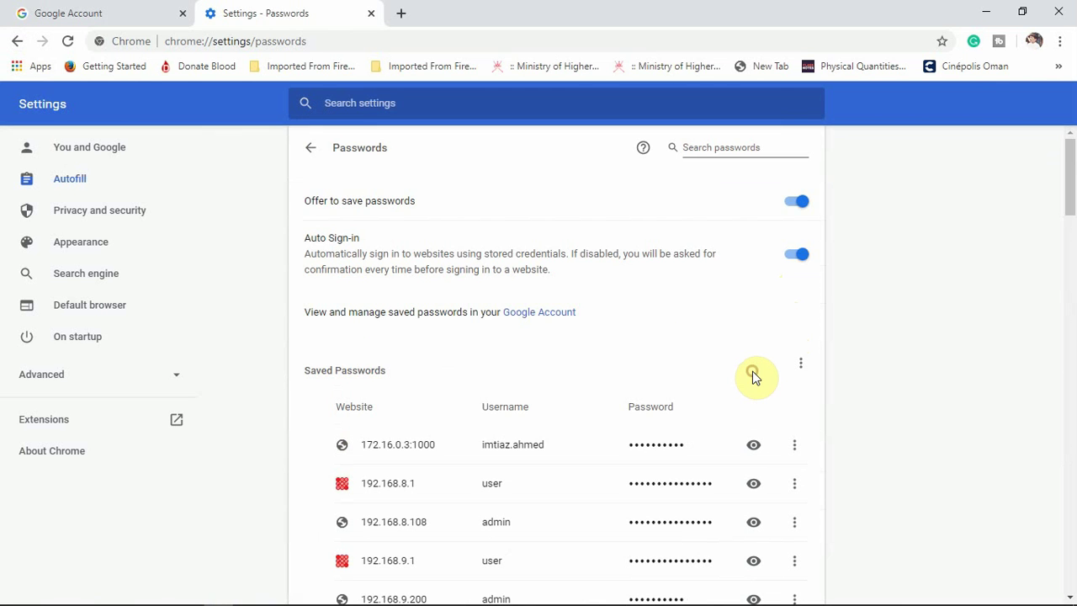
left_click(753, 444)
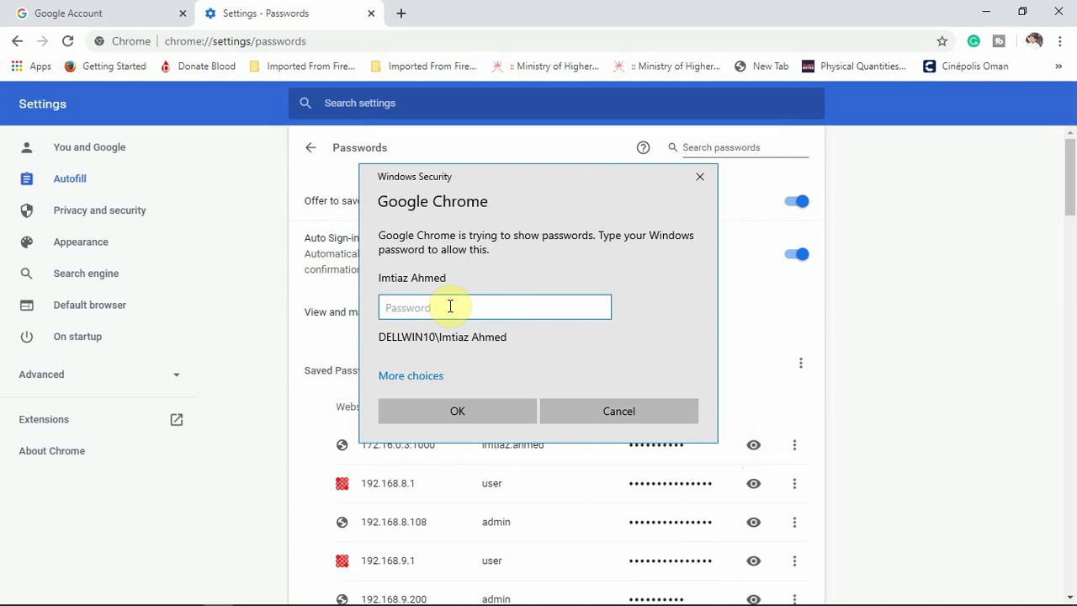
- Expand More choices in the Windows Security prompt, then cancel it so passwords stay masked
left_click(436, 377)
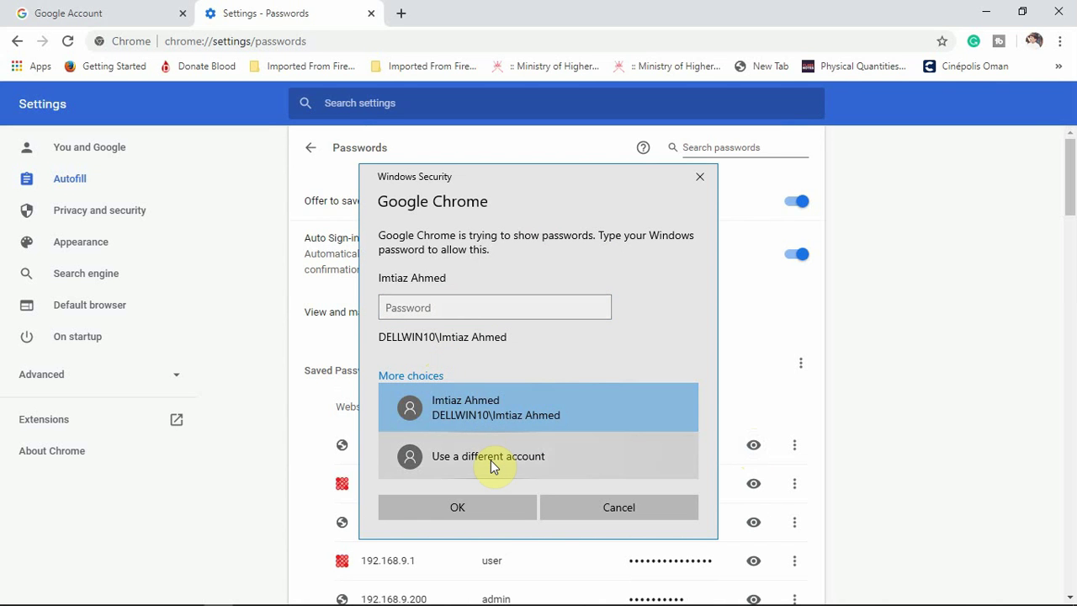
left_click(586, 517)
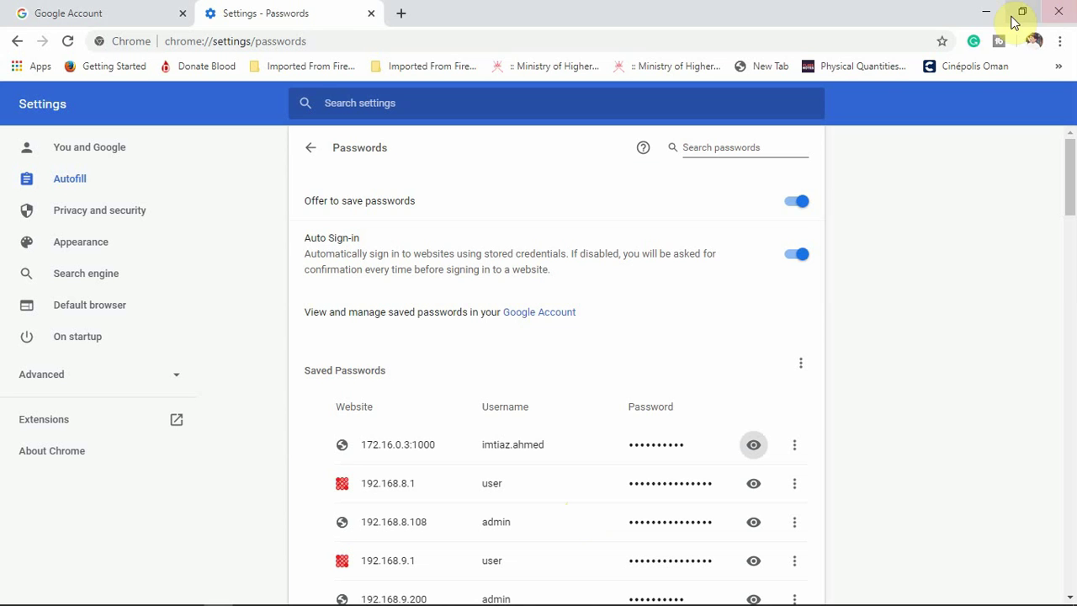
- Minimize Chrome to reveal the desktop and toggle the Start menu
left_click(980, 12)
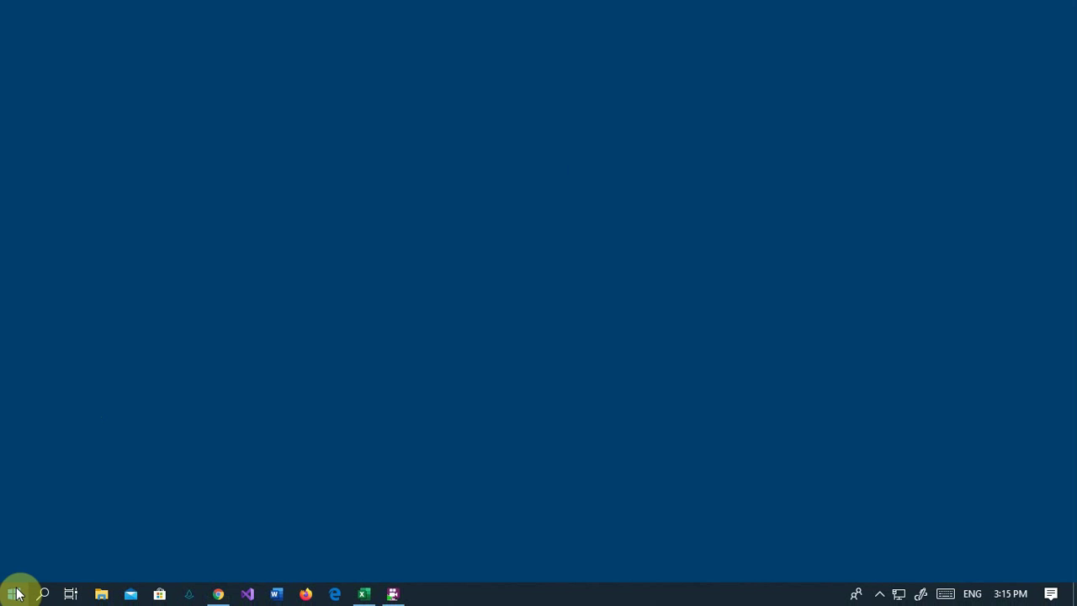
key("super")
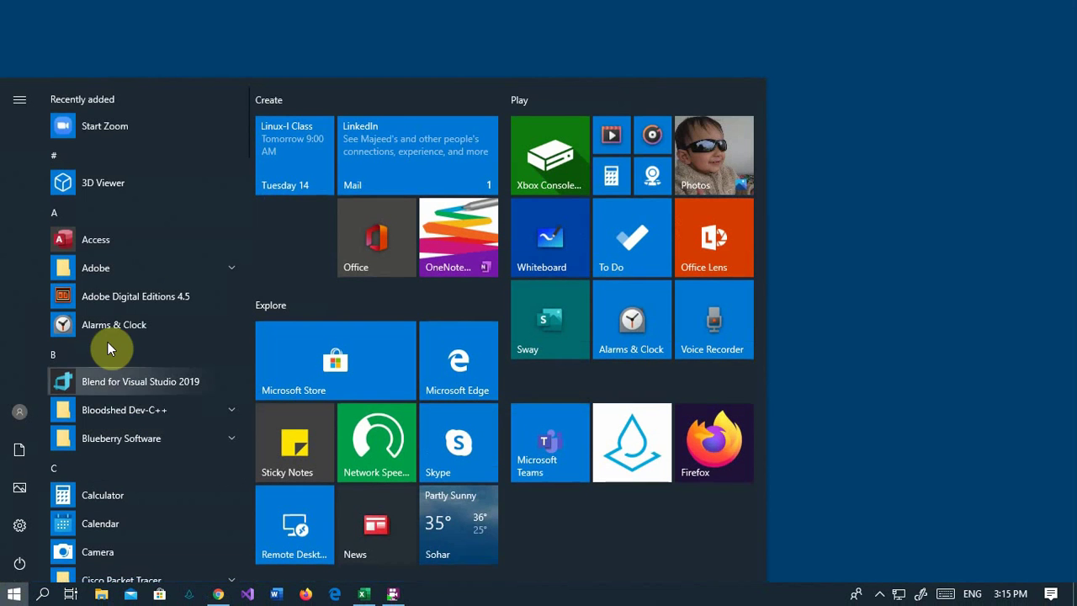
left_click(505, 223)
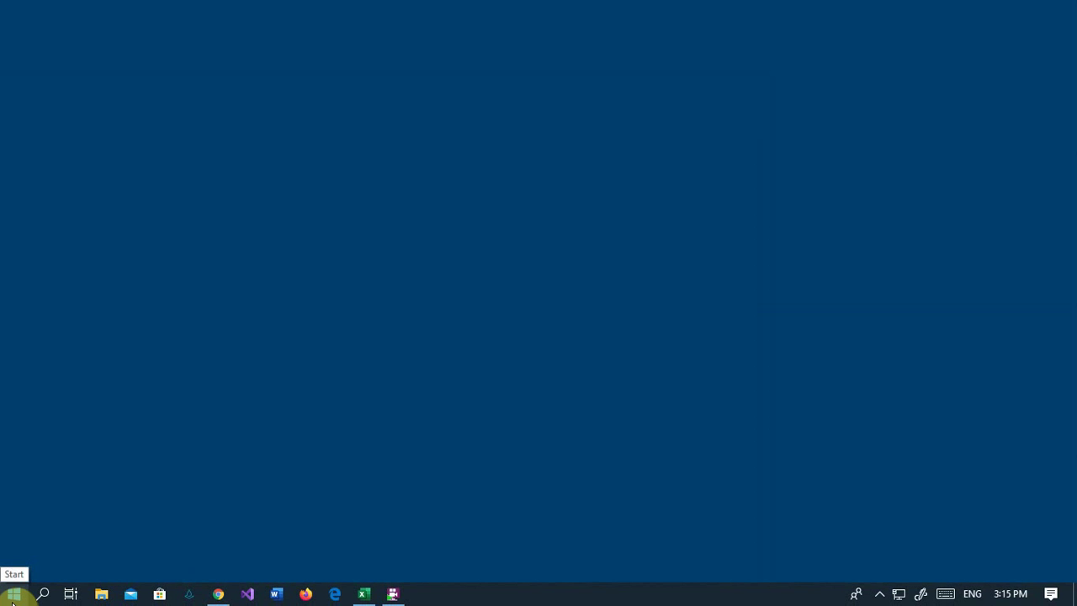
left_click(13, 596)
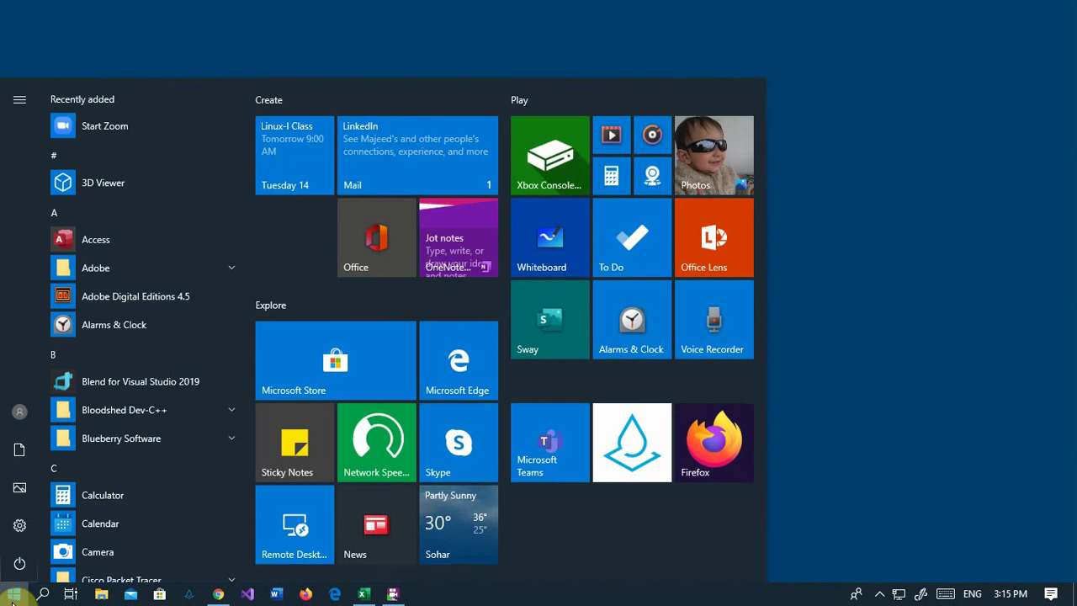
left_click(42, 595)
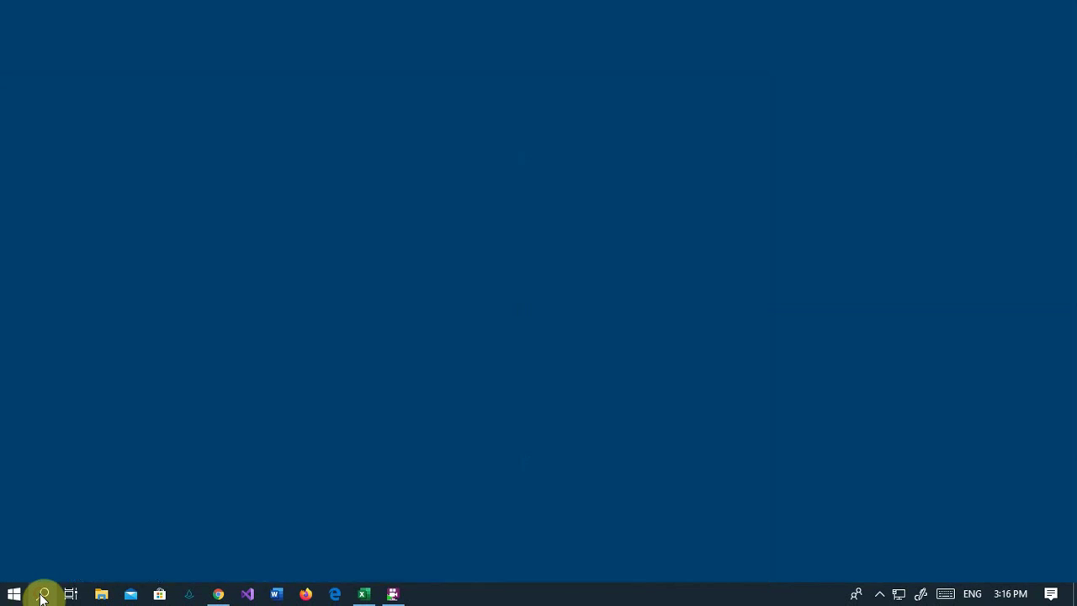
- Search 'this' and use This PC's Manage option to launch Computer Management
type("lo")
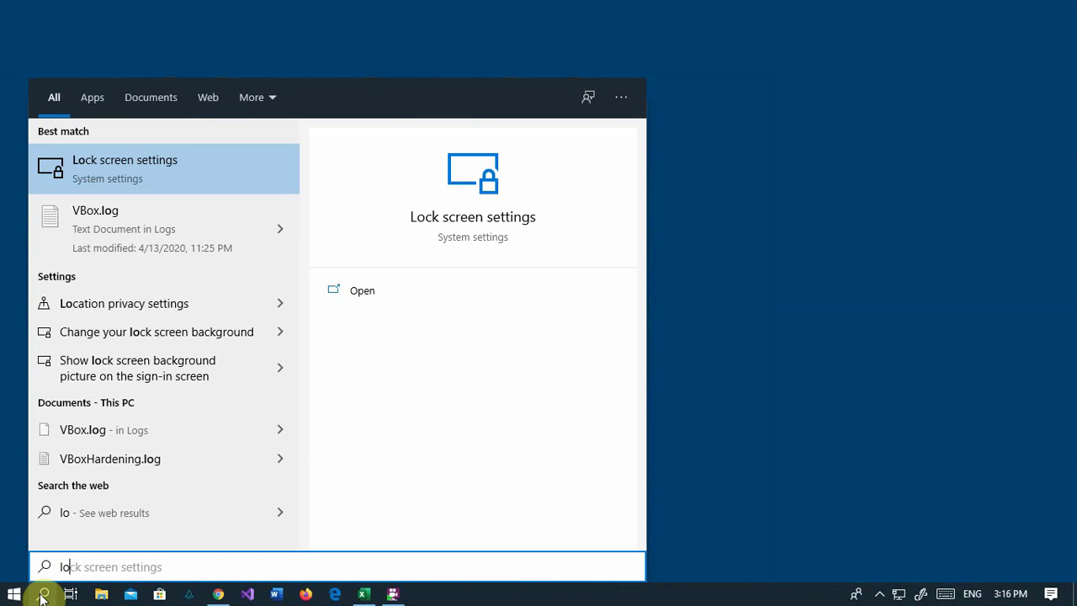
type("cal ")
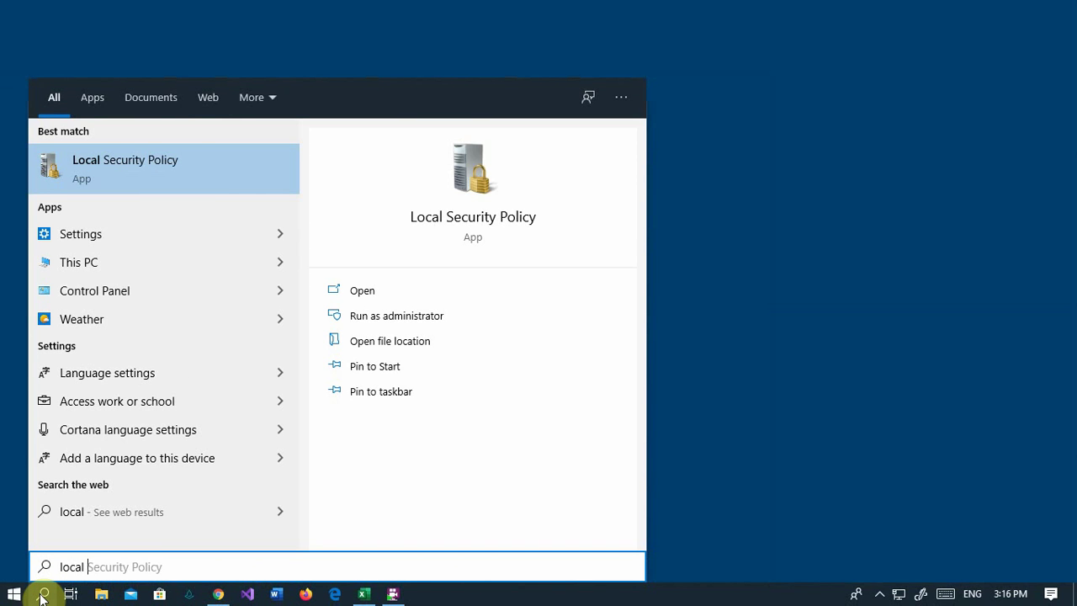
type("use")
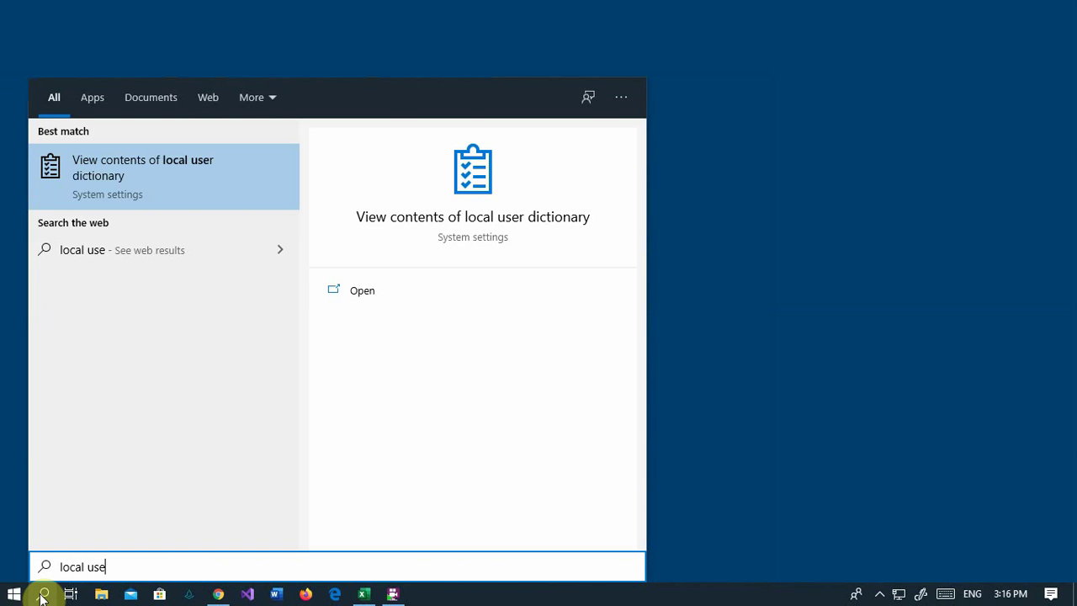
key("BackSpace")
key("BackSpace")
key("BackSpace")
key("BackSpace")
key("BackSpace")
key("BackSpace")
key("BackSpace")
key("BackSpace")
key("BackSpace")
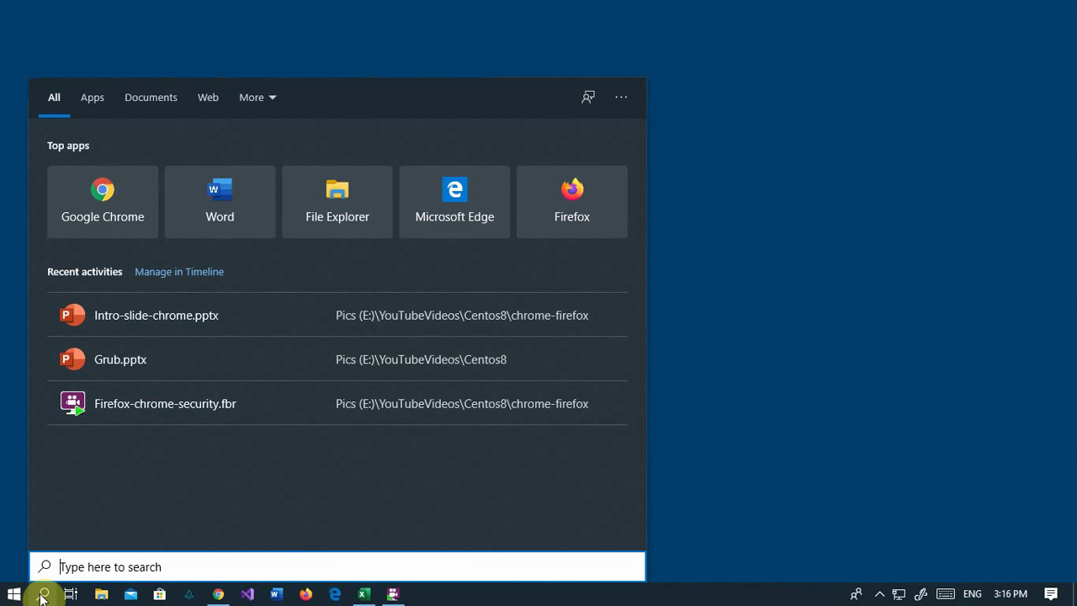
type("thi")
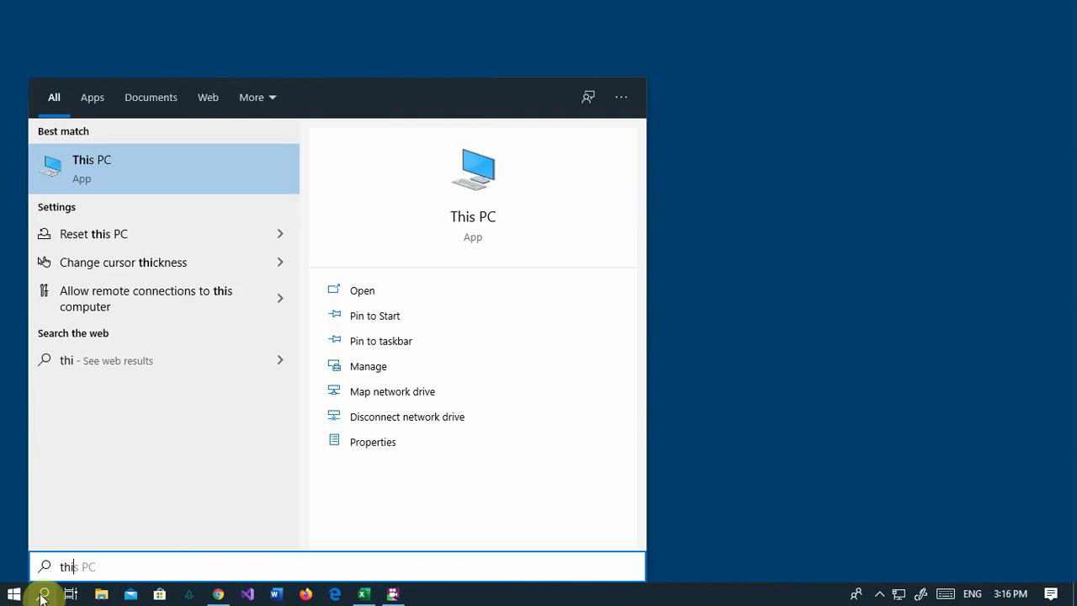
type("s")
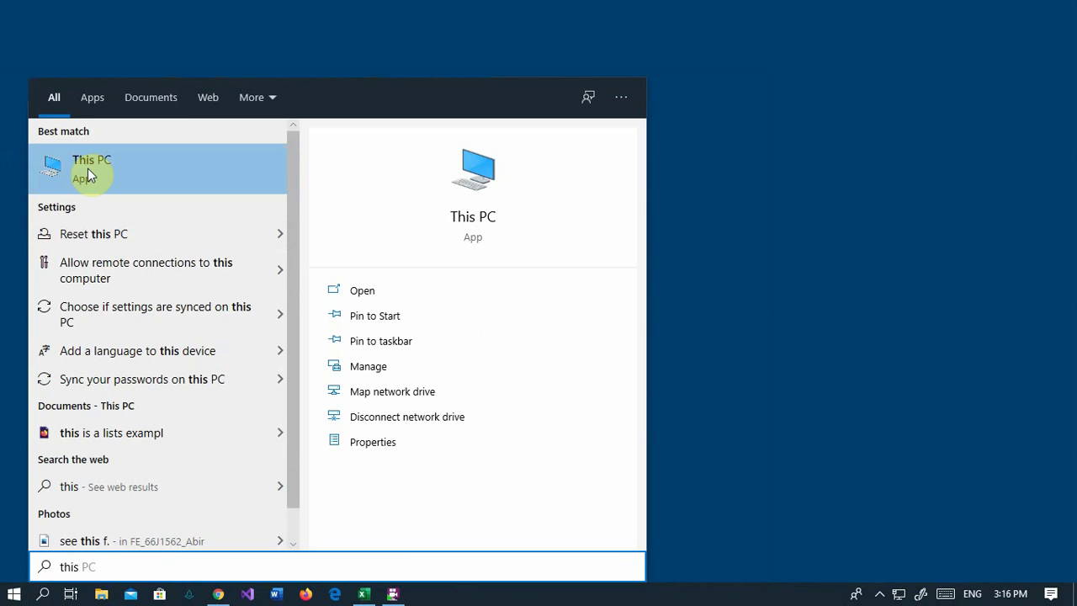
right_click(87, 169)
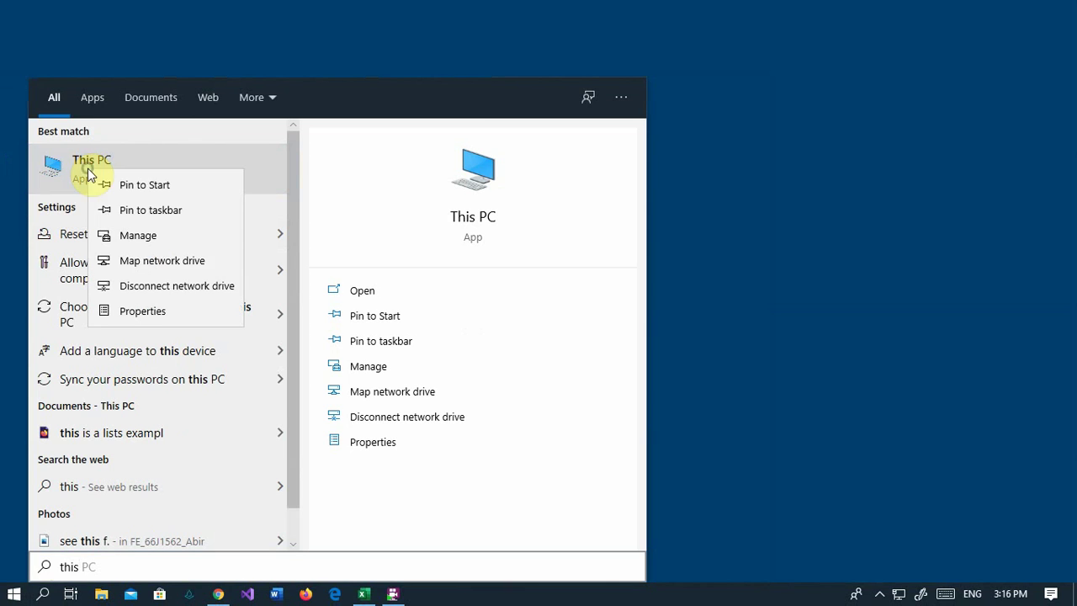
left_click(149, 241)
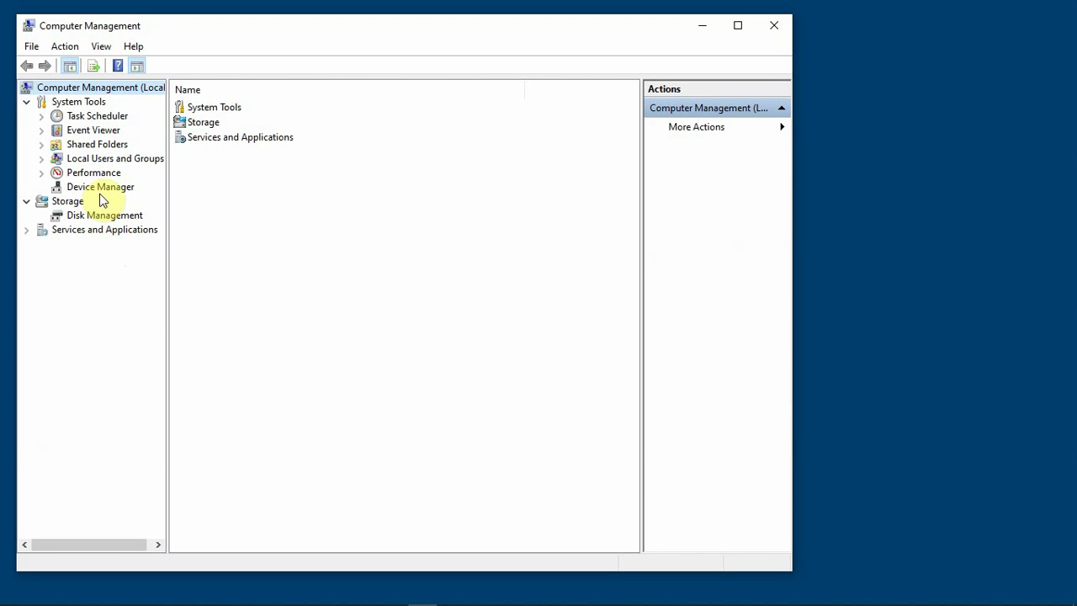
- Expand Local Users and Groups and list the local user accounts under Users
left_click(95, 160)
left_click(42, 159)
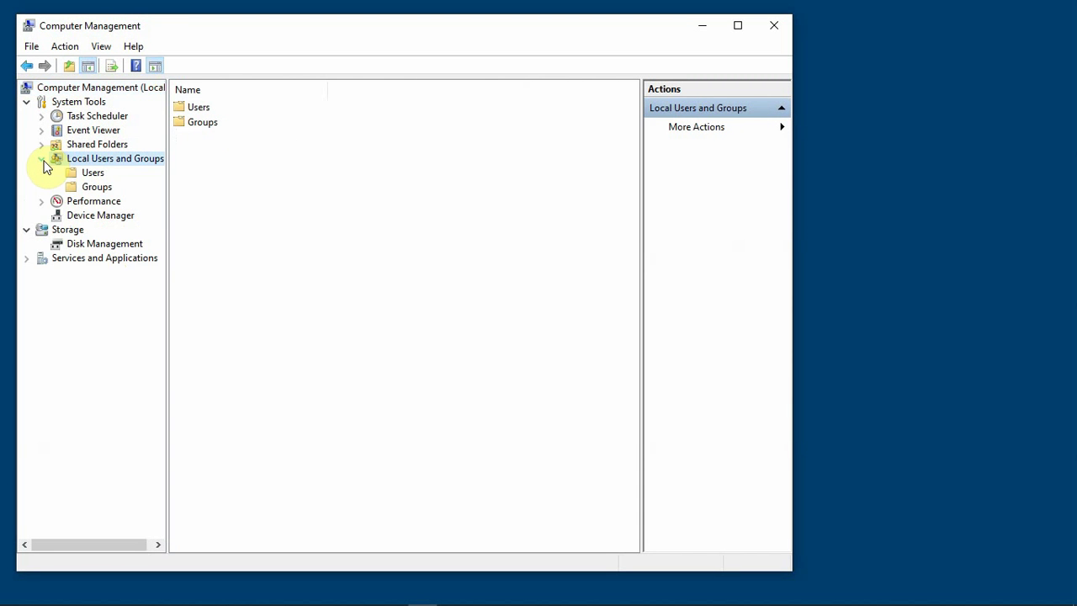
left_click(77, 175)
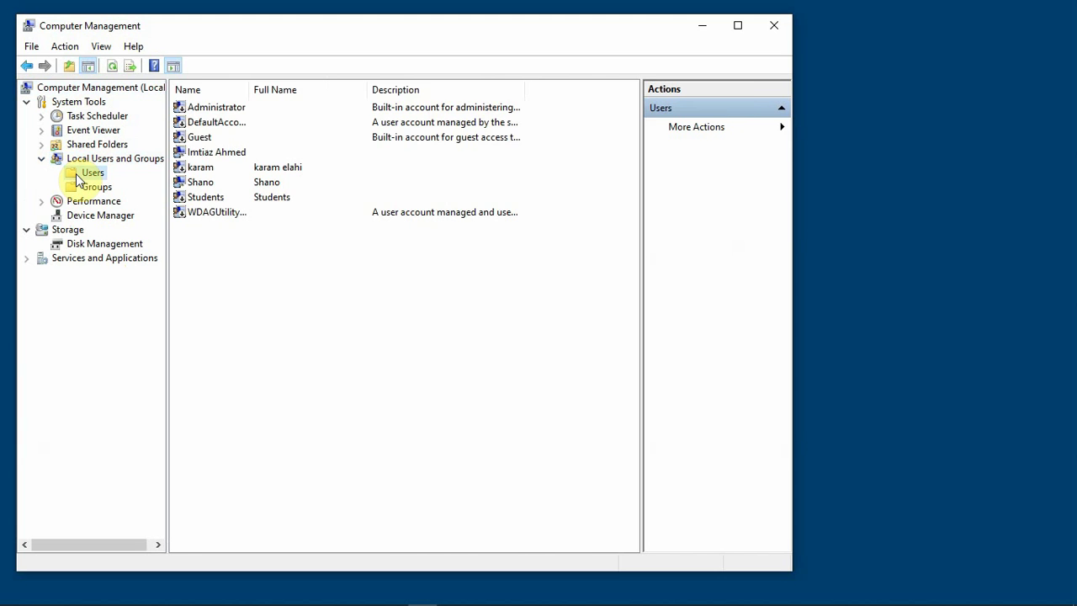
- Begin Set Password for Administrator, past the warning, then cancel, leaving the password unchanged
left_click(216, 114)
right_click(215, 114)
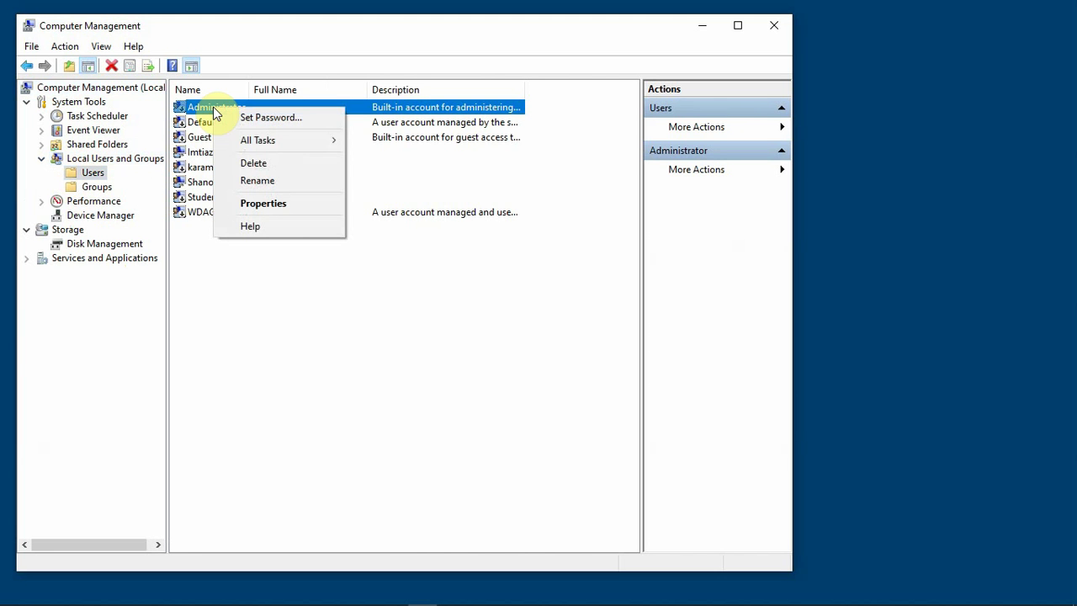
left_click(277, 121)
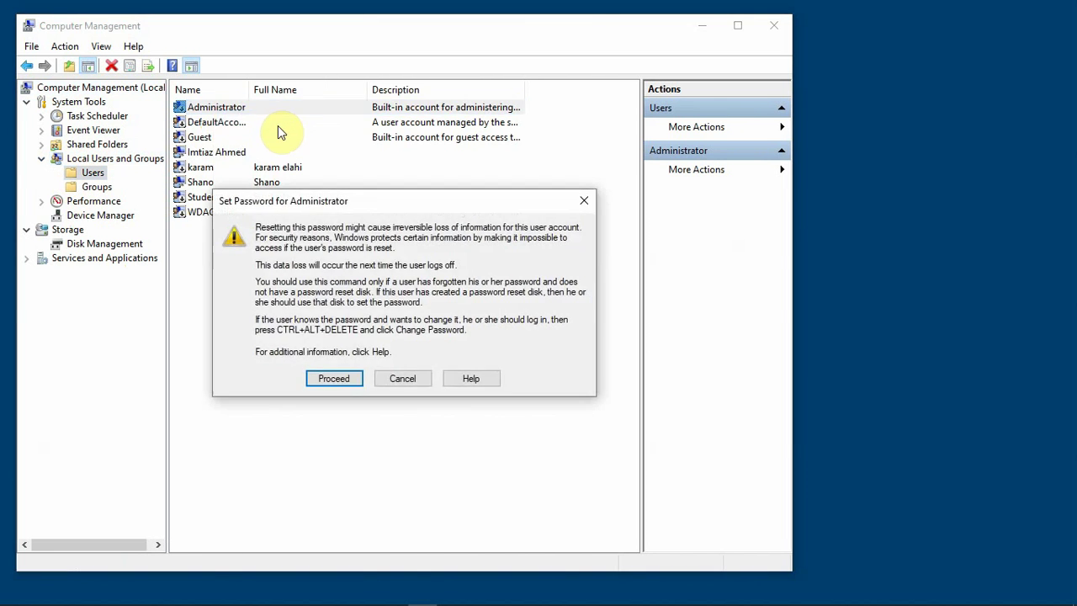
left_click(343, 382)
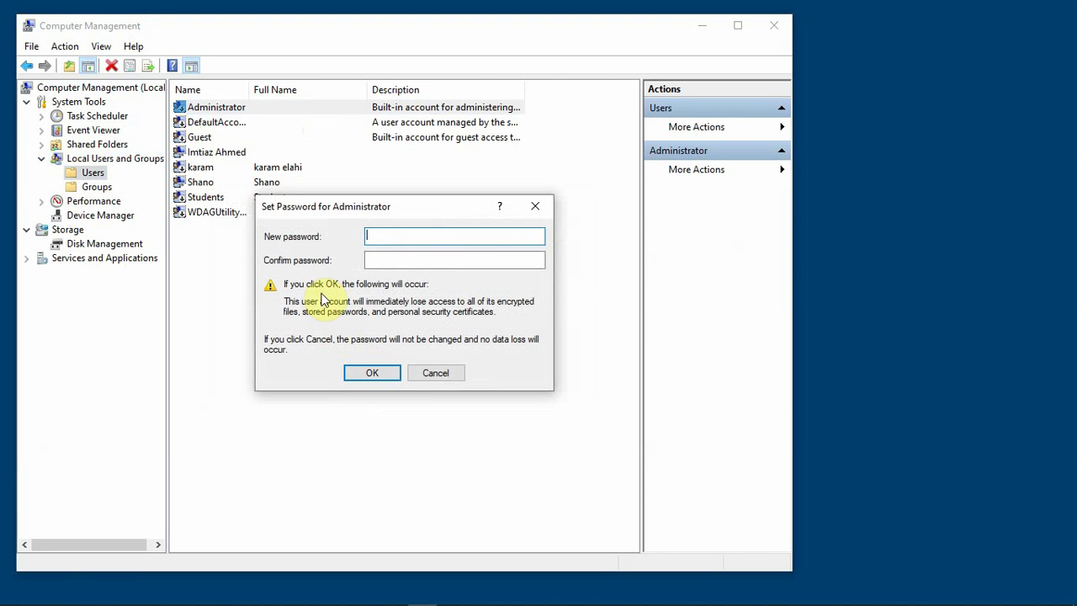
left_click(435, 373)
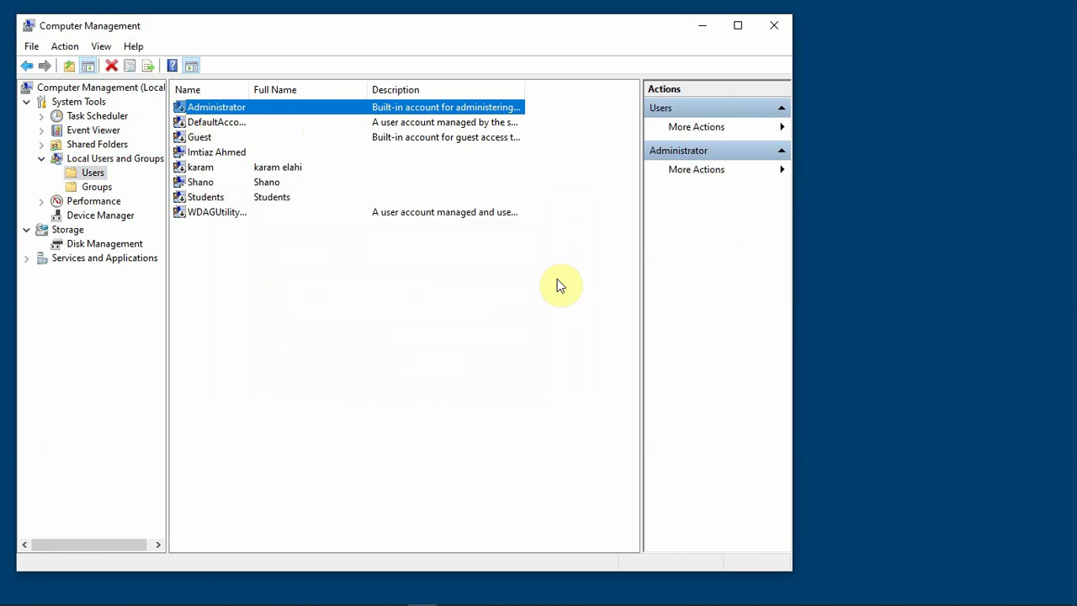